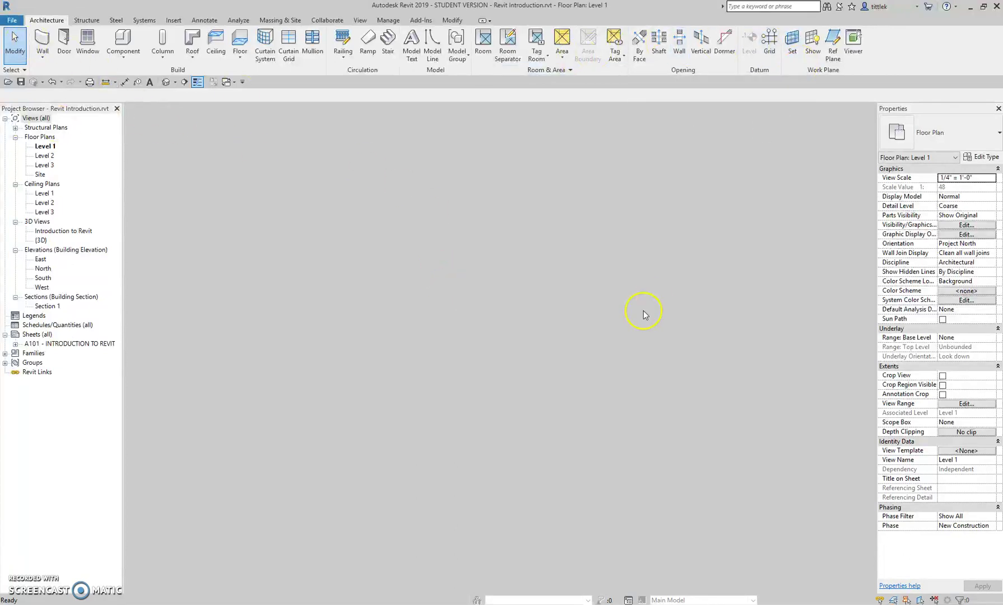
Move the Quick Access Toolbar above the ribbon, into the title bar
{"action": "left_click", "coordinate": [242, 82]}
{"action": "left_click", "coordinate": [201, 320]}
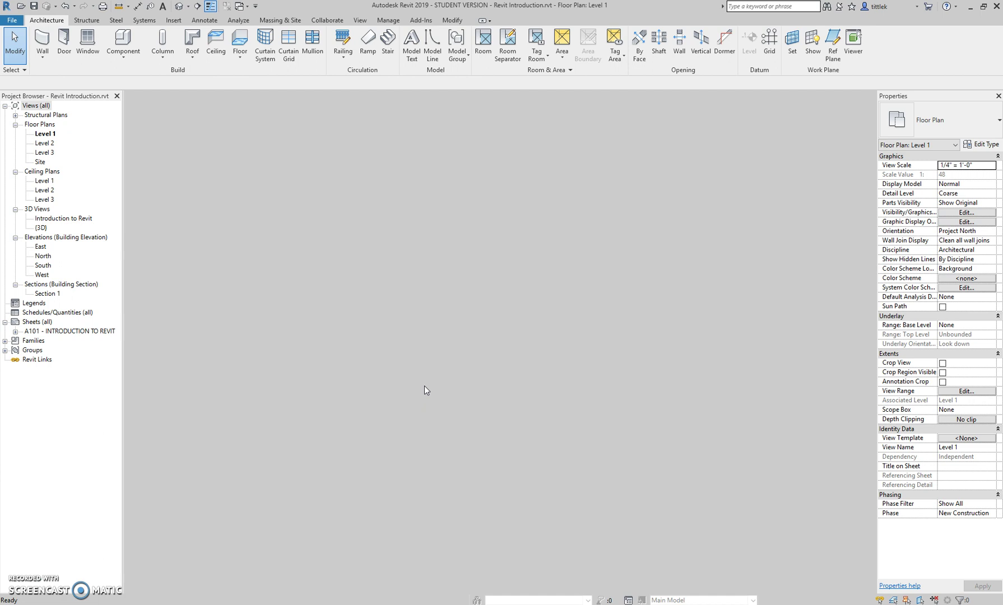
Create a new project, Project3, based on the Architectural Template
{"action": "left_click", "coordinate": [44, 20]}
{"action": "left_click", "coordinate": [9, 20]}
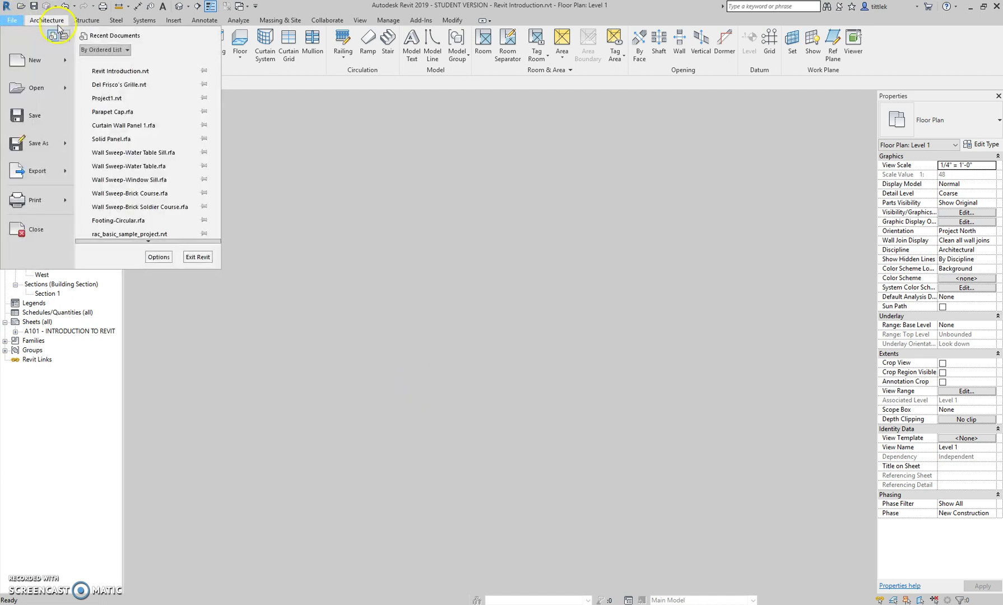
{"action": "left_click", "coordinate": [66, 66]}
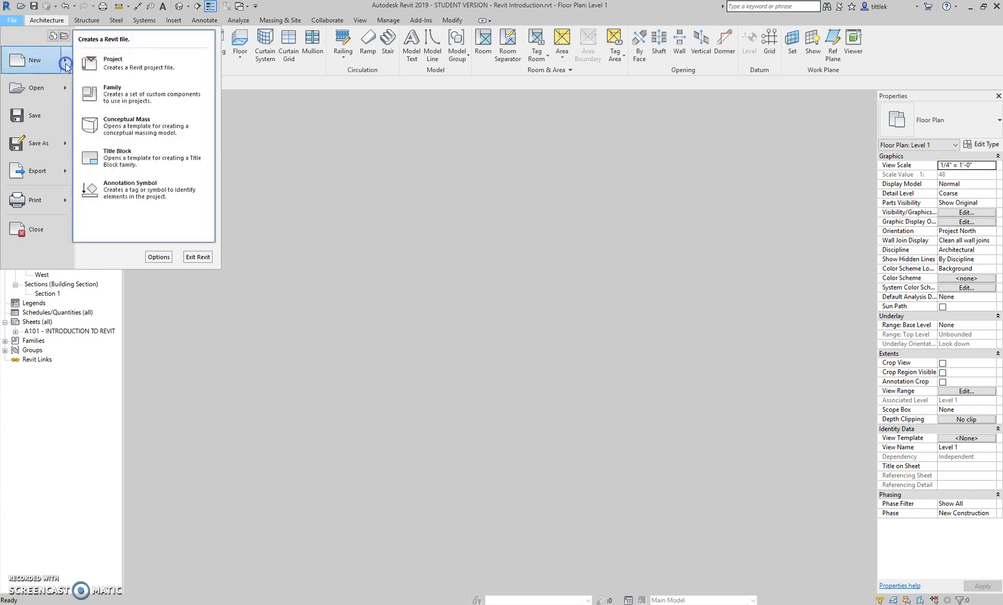
{"action": "left_click", "coordinate": [126, 65]}
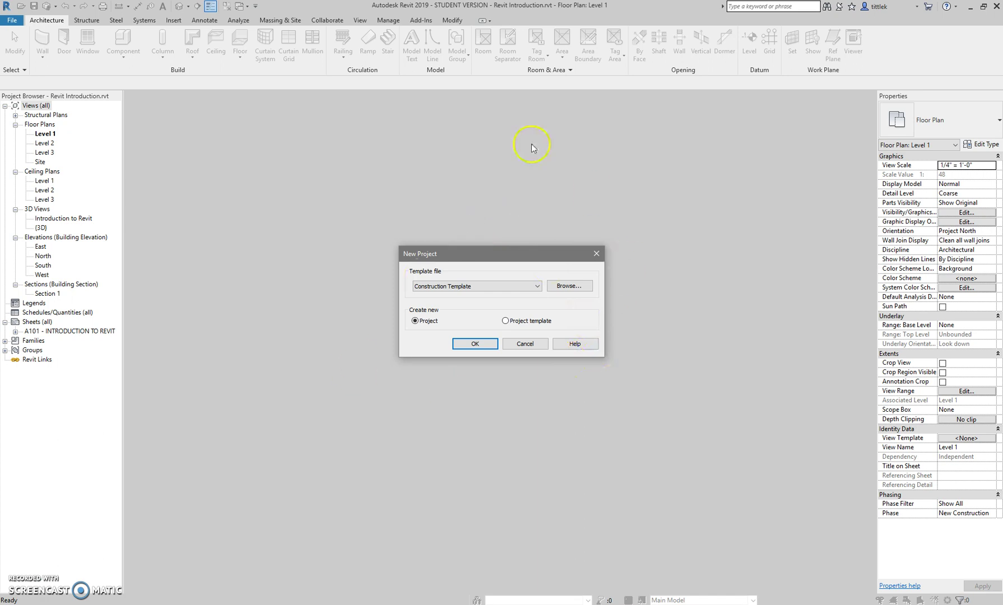
{"action": "left_click", "coordinate": [518, 291]}
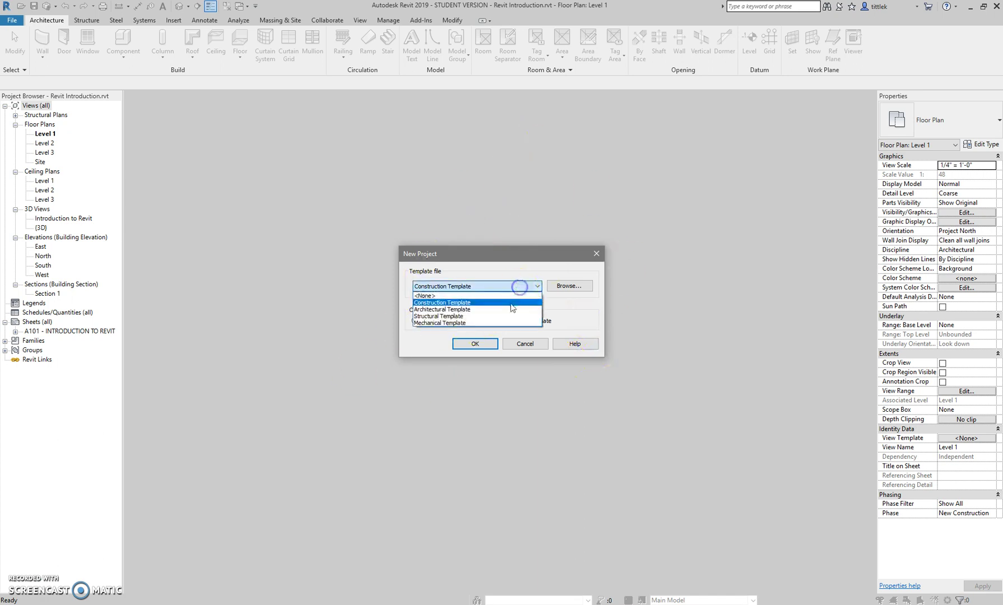
{"action": "left_click", "coordinate": [506, 317]}
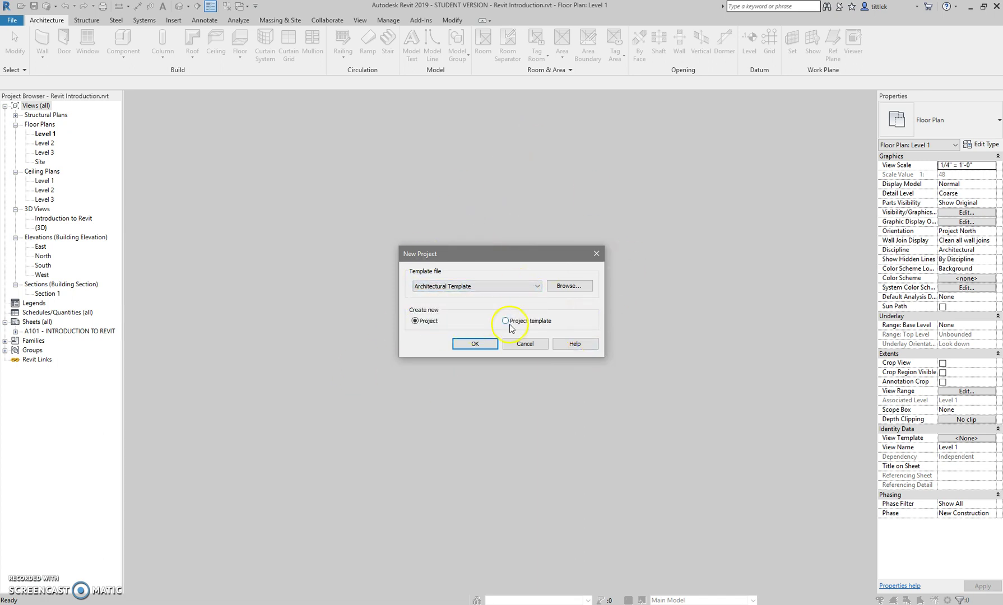
{"action": "left_click", "coordinate": [473, 344]}
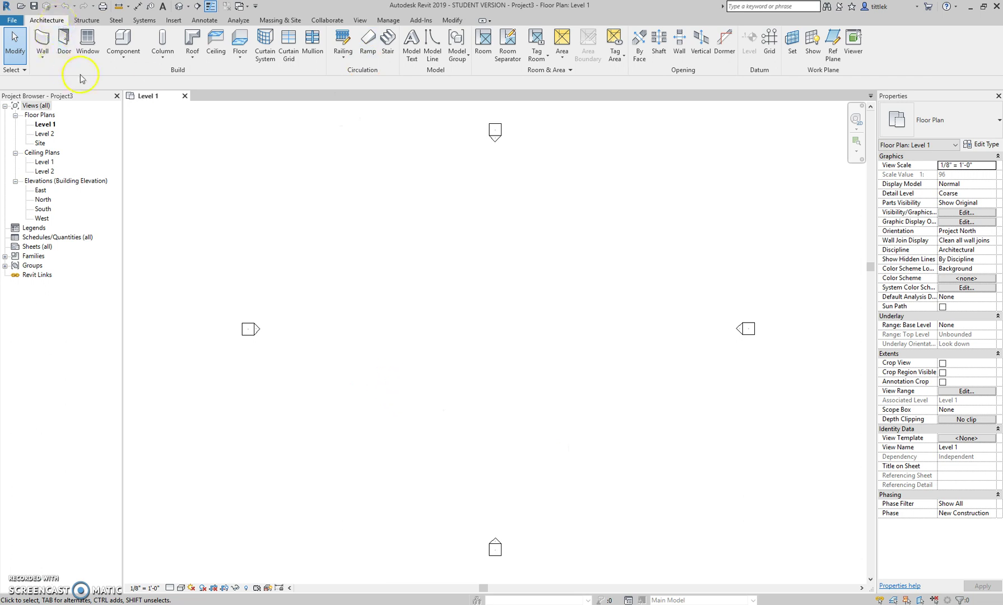
{"action": "left_click", "coordinate": [14, 21]}
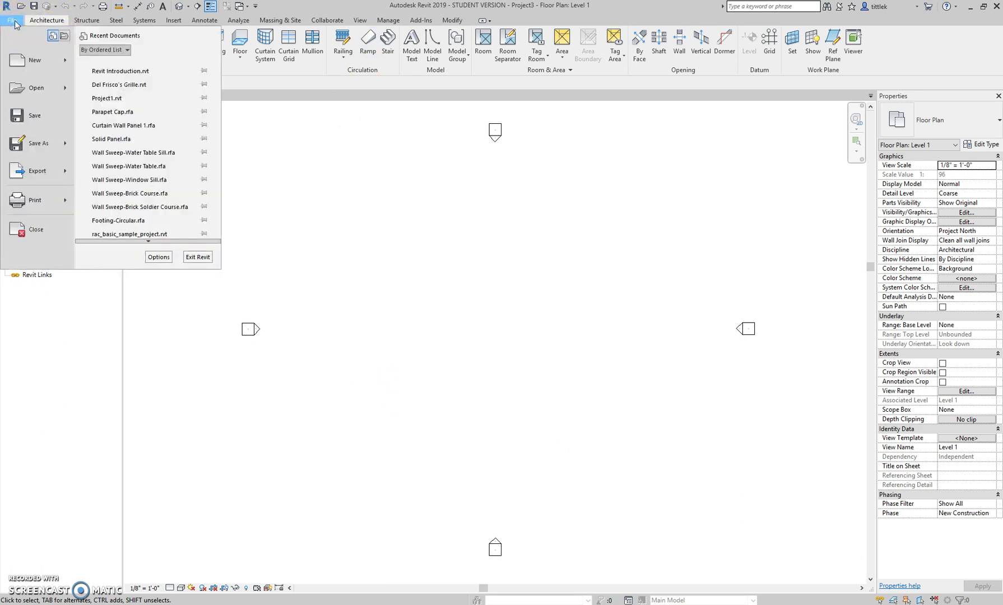
{"action": "left_click", "coordinate": [32, 73]}
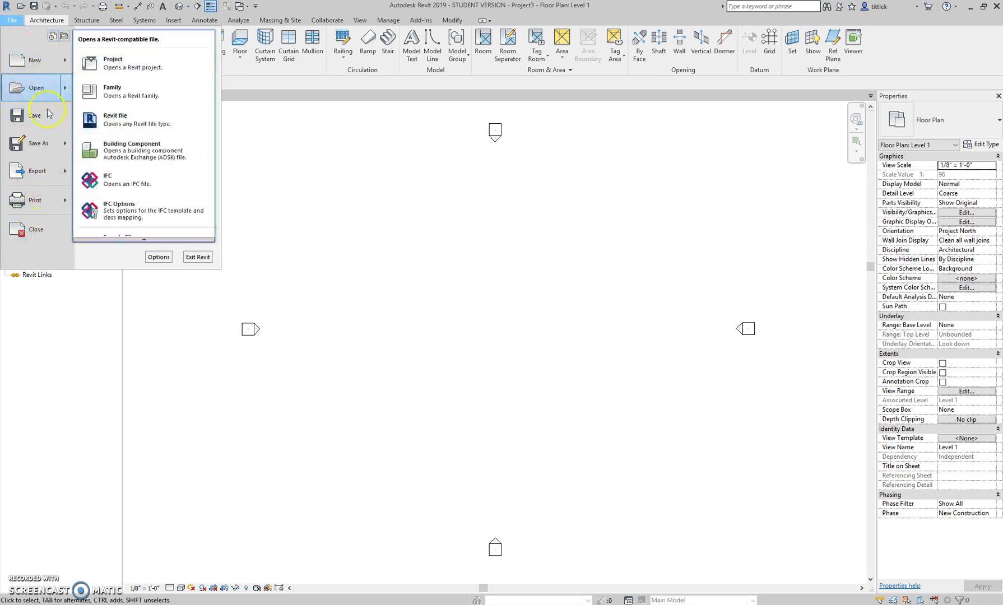
{"action": "left_click", "coordinate": [198, 301]}
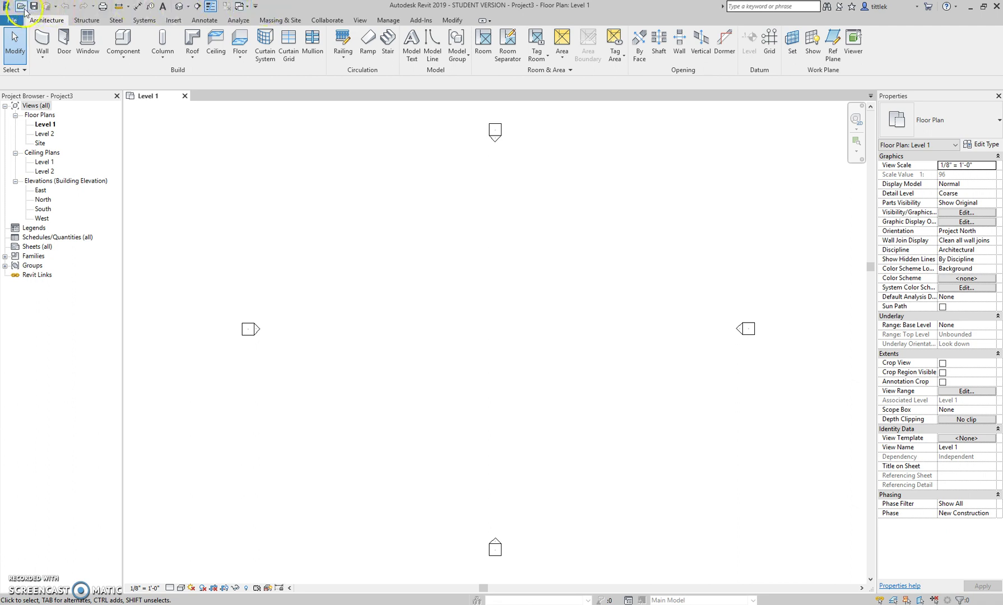
Return the Quick Access Toolbar below the ribbon, leaving its other options unchanged
{"action": "left_click", "coordinate": [259, 7]}
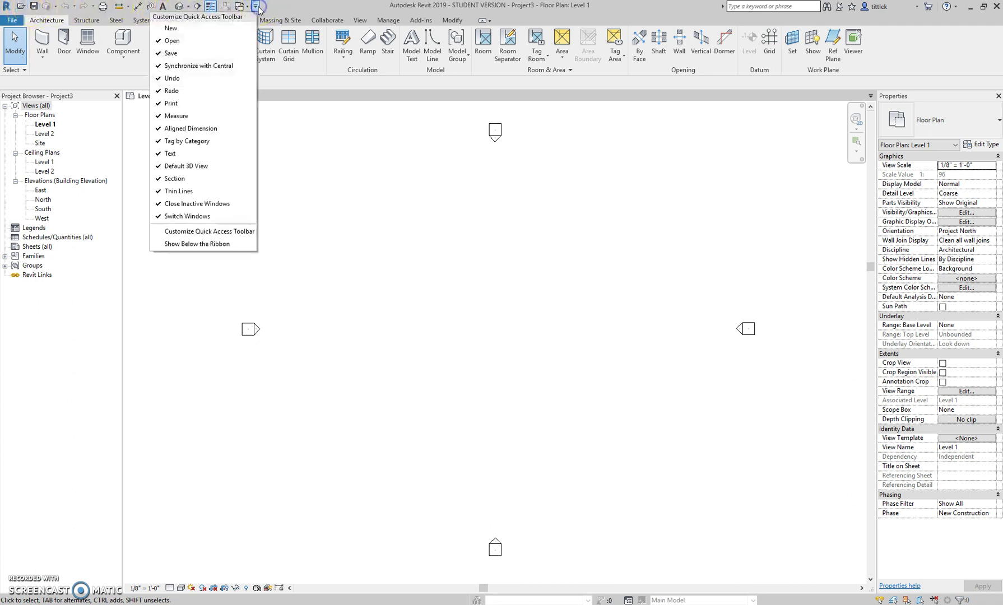
{"action": "left_click", "coordinate": [237, 245]}
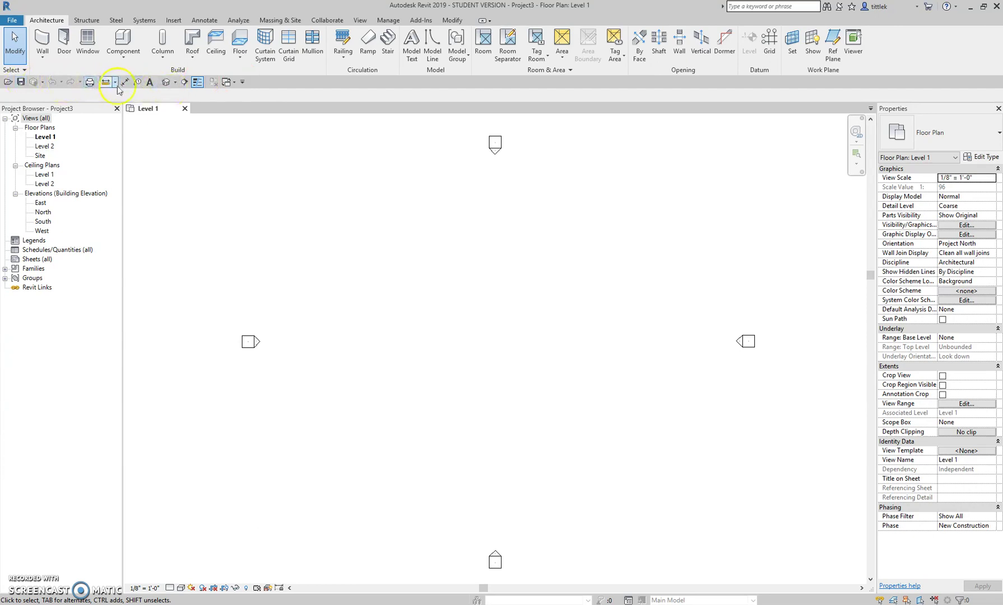
{"action": "left_click", "coordinate": [242, 83]}
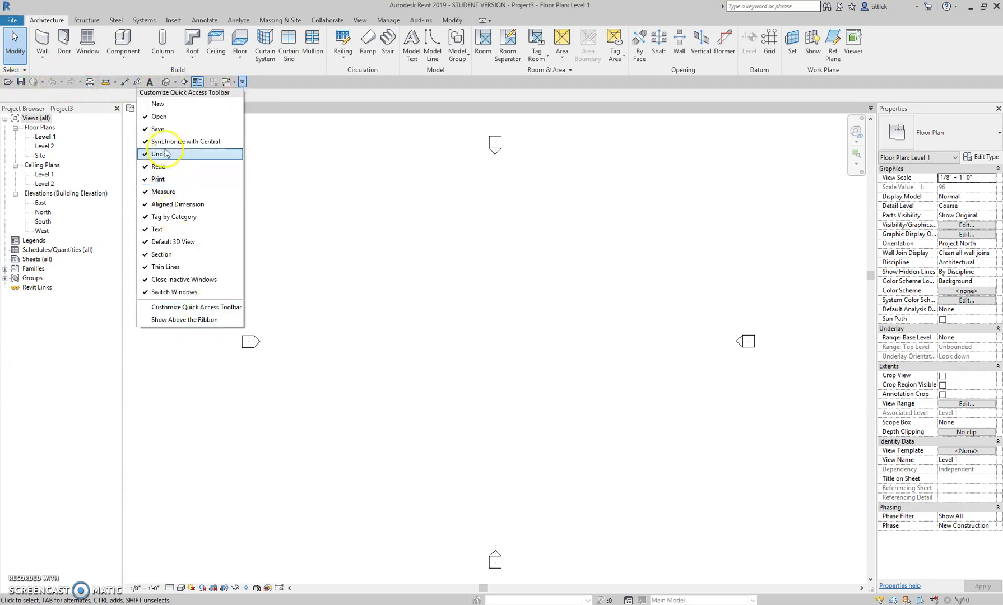
{"action": "left_click", "coordinate": [261, 83]}
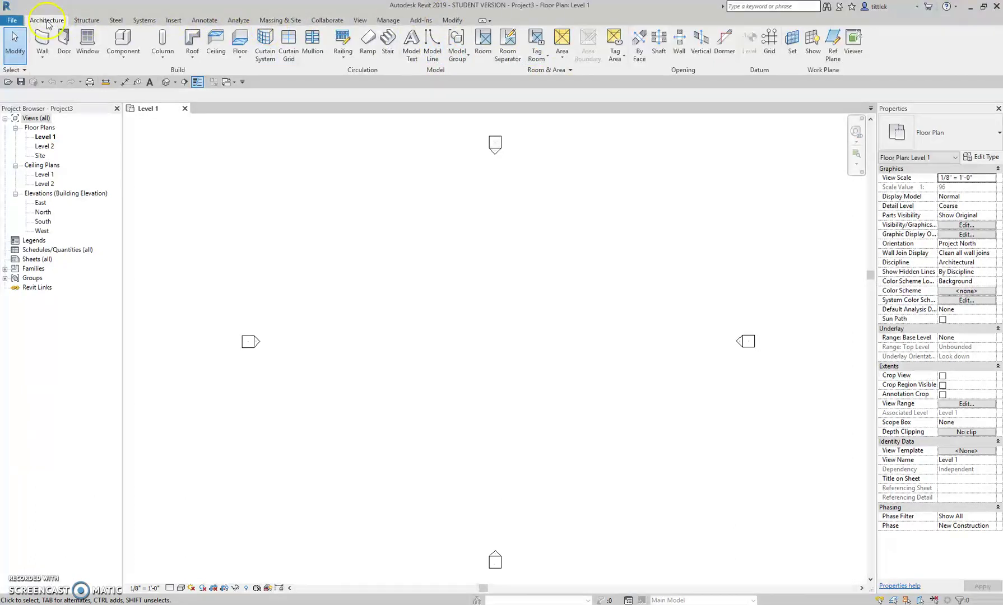
{"action": "left_click", "coordinate": [453, 20]}
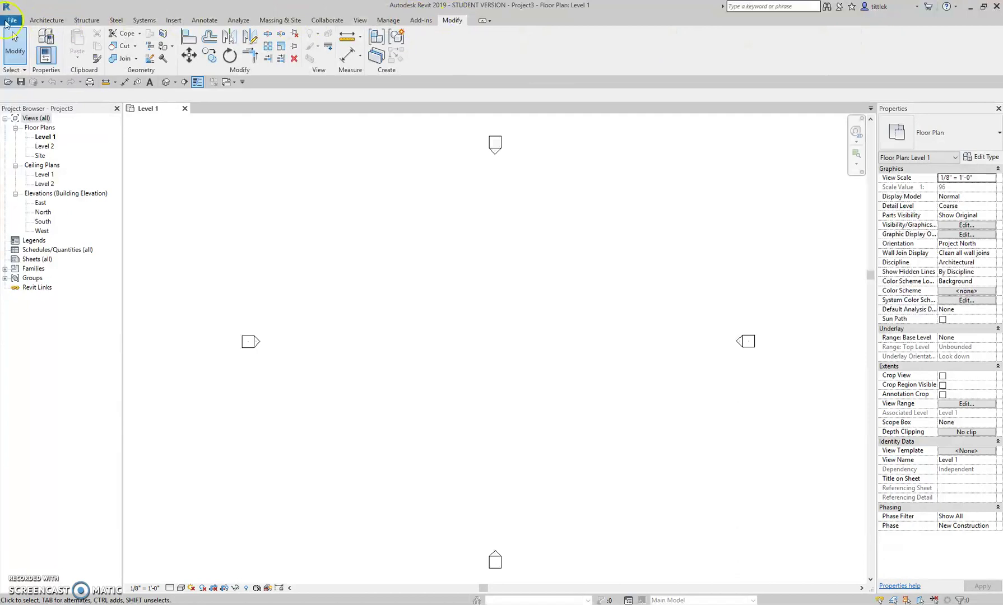
{"action": "left_click", "coordinate": [44, 22]}
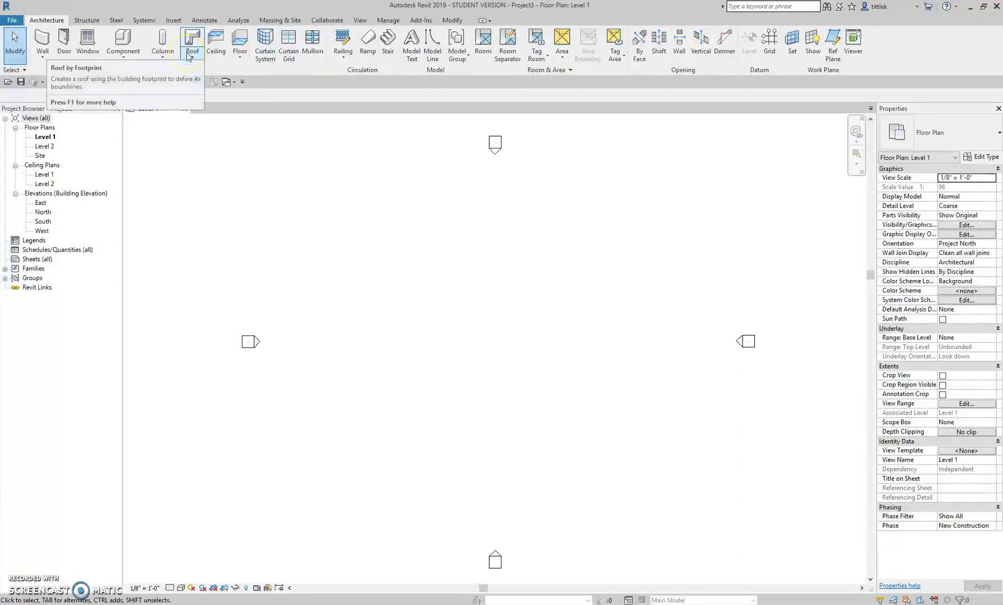
{"action": "left_click", "coordinate": [41, 58]}
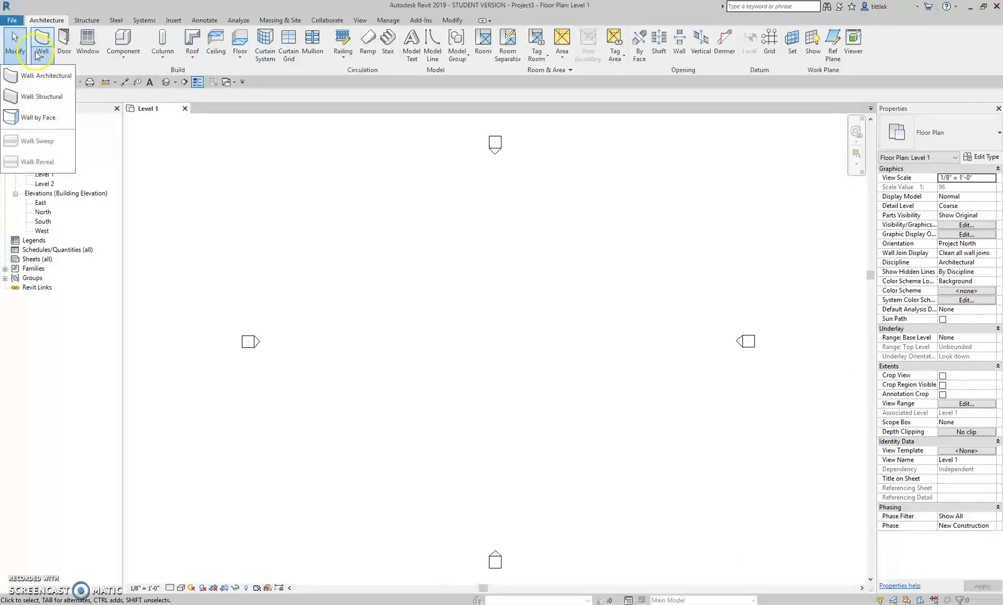
{"action": "left_click", "coordinate": [37, 56]}
{"action": "left_click", "coordinate": [41, 55]}
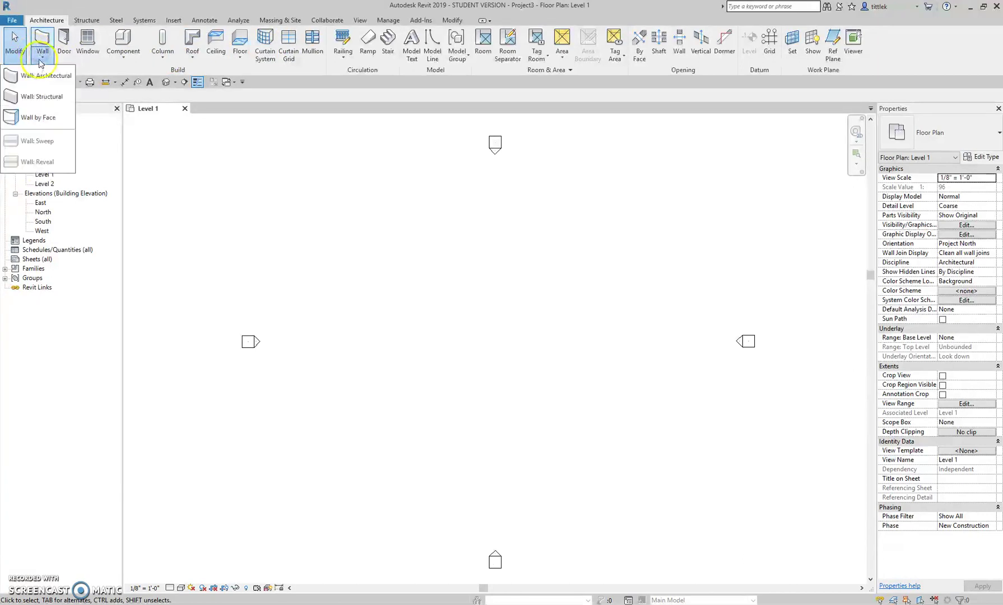
{"action": "left_click", "coordinate": [40, 58]}
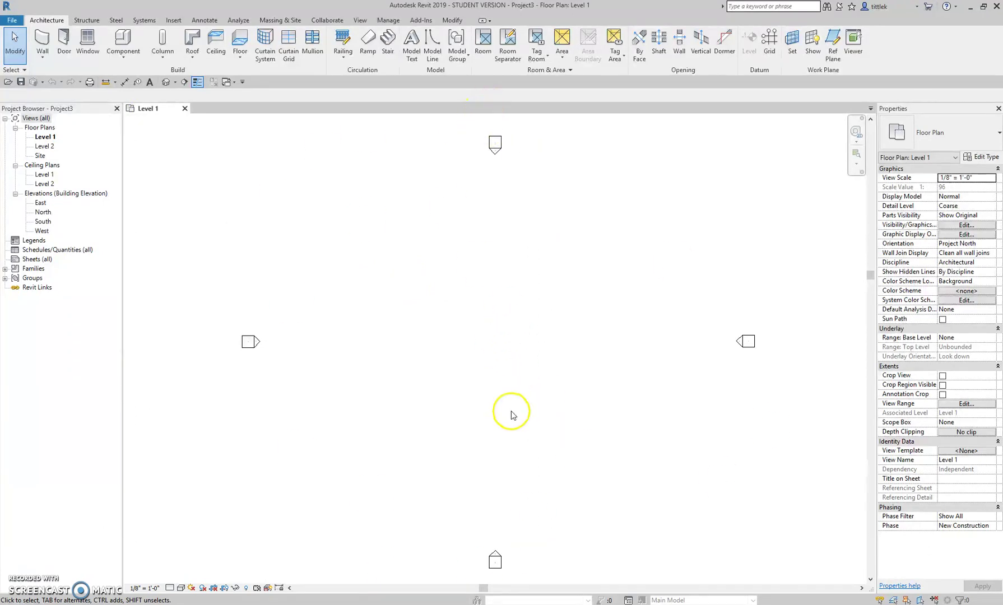
{"action": "scroll", "coordinate": [511, 411], "scroll_direction": "down", "scroll_amount": 4}
{"action": "scroll", "coordinate": [503, 386], "scroll_direction": "up", "scroll_amount": 3}
{"action": "scroll", "coordinate": [510, 395], "scroll_direction": "down", "scroll_amount": 1}
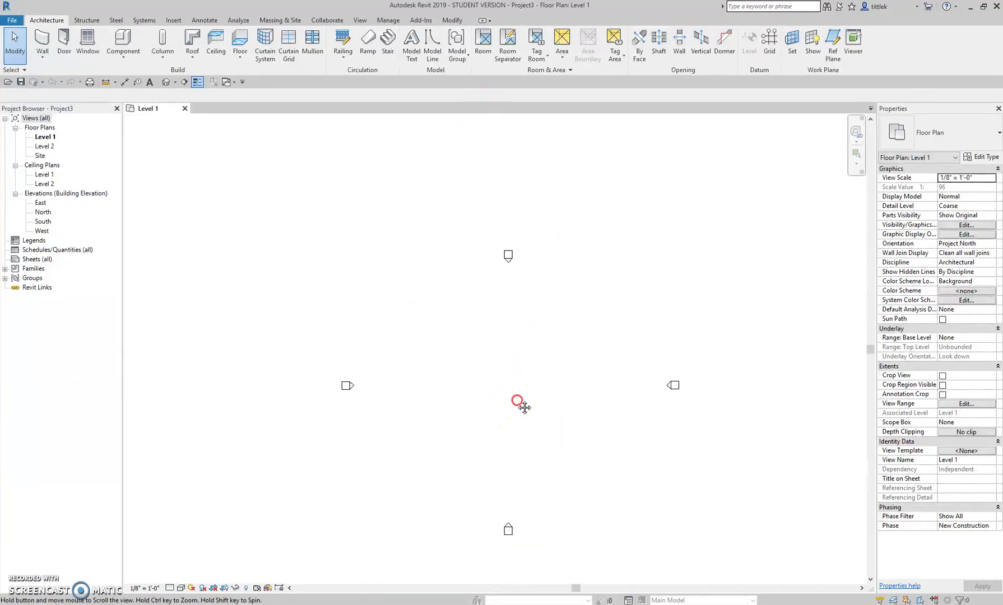
{"action": "scroll", "coordinate": [473, 347], "scroll_direction": "up", "scroll_amount": 3}
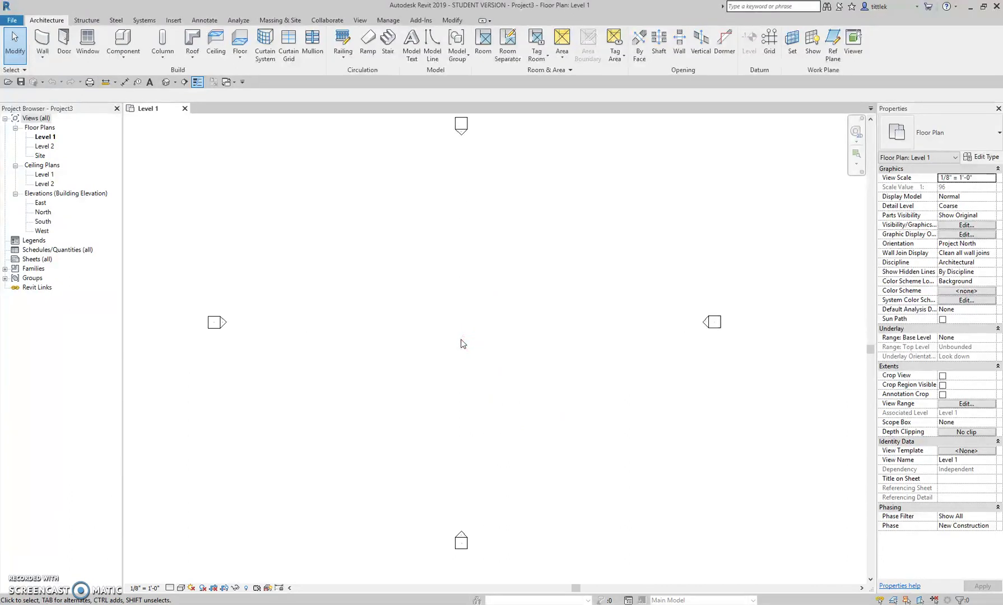
{"action": "middle_click_drag", "start_coordinate": [462, 343], "coordinate": [577, 344]}
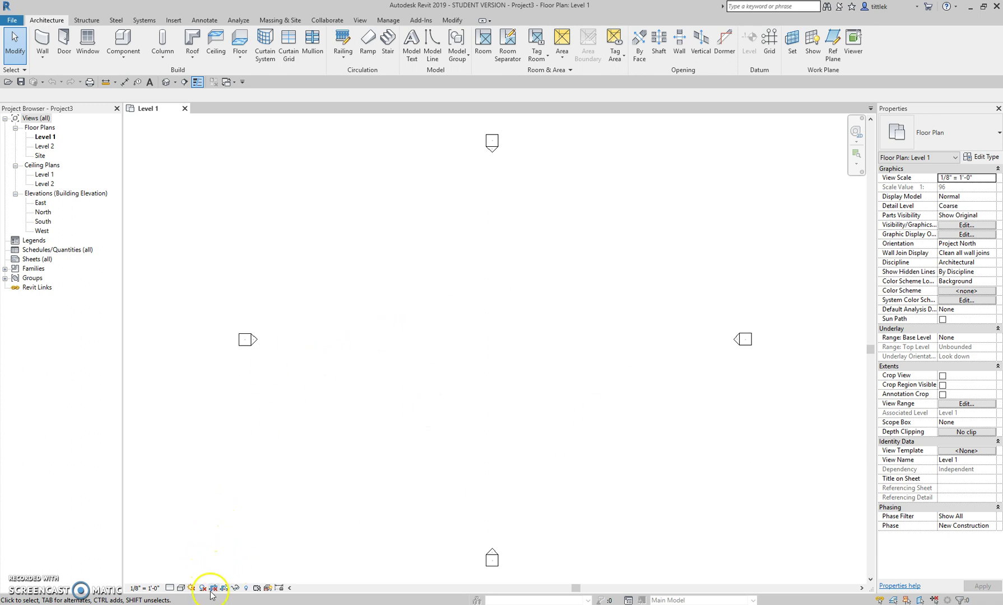
Review the Detail Level choices and switch the Level 1 plan to Hidden Line visual style
{"action": "left_click", "coordinate": [147, 589]}
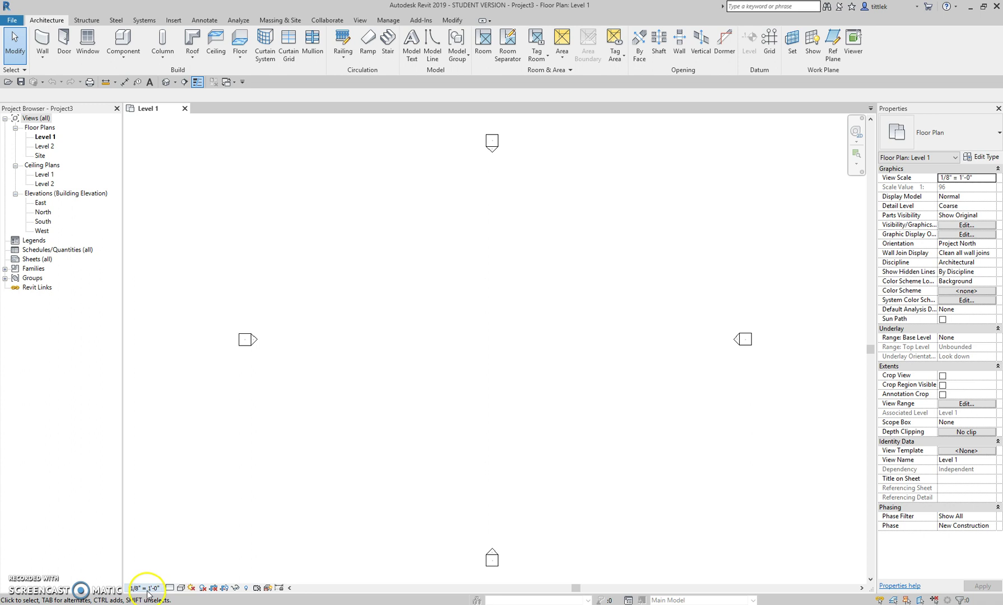
{"action": "left_click", "coordinate": [170, 587]}
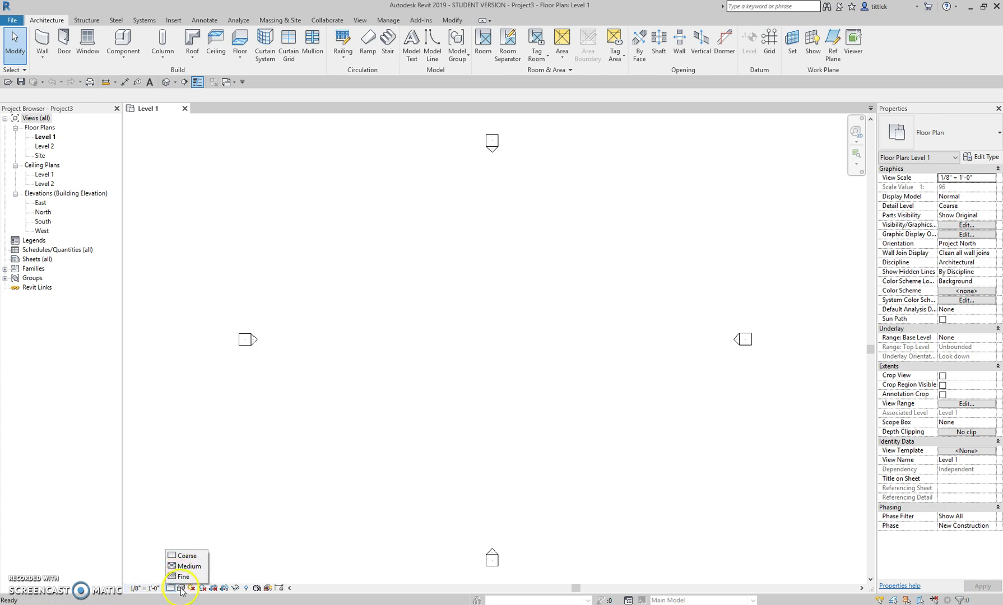
{"action": "left_click", "coordinate": [181, 589]}
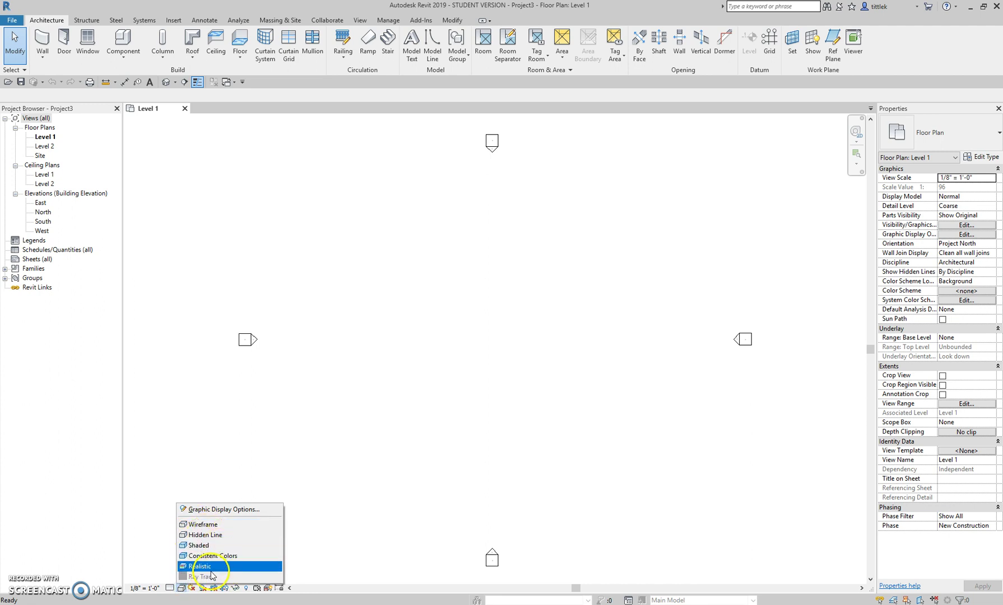
{"action": "left_click", "coordinate": [213, 537]}
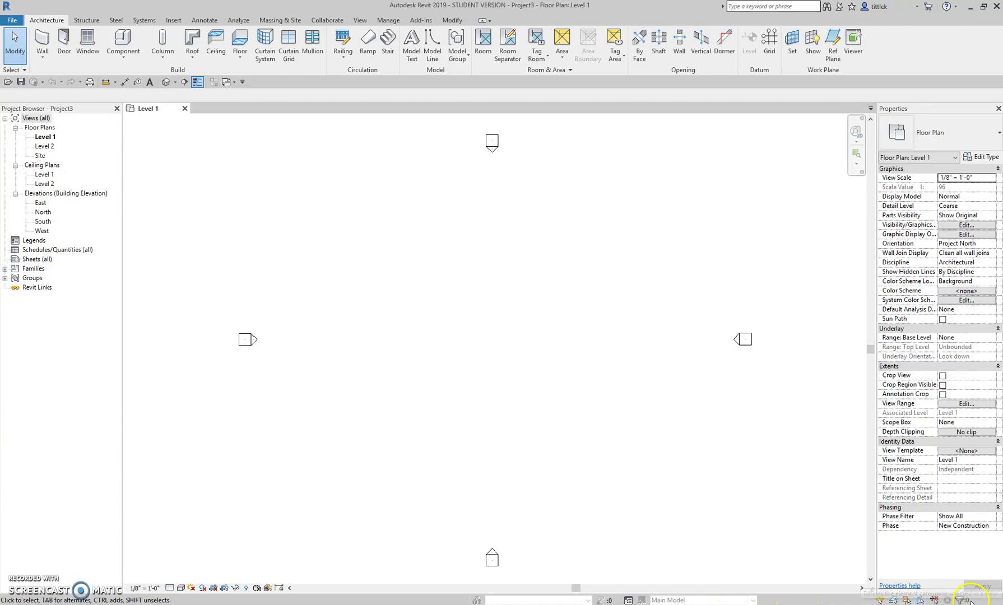
{"action": "left_click", "coordinate": [933, 600]}
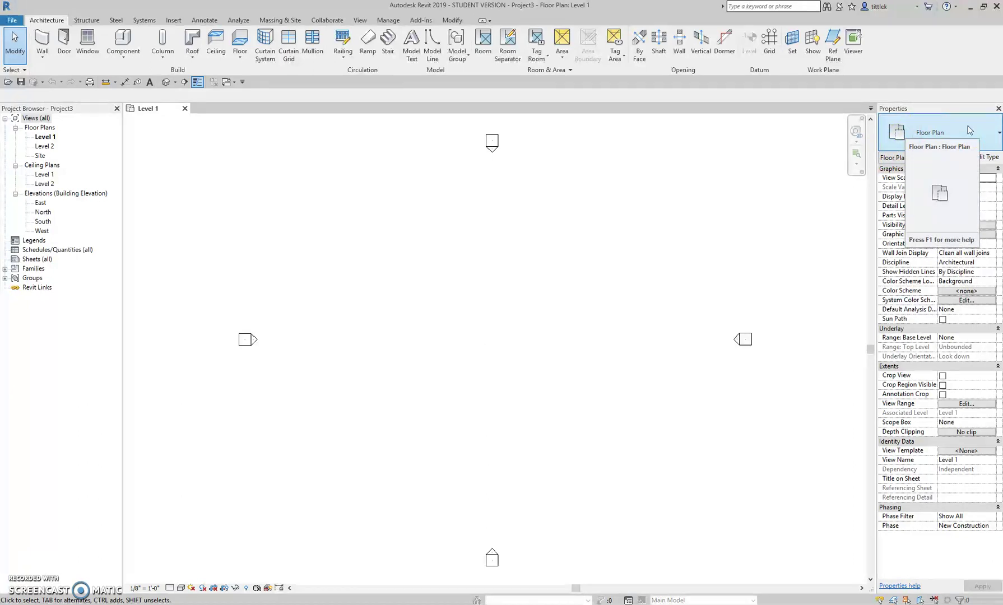
Select Views (all) in the Project Browser so Properties shows Browser - Views
{"action": "left_click", "coordinate": [934, 130]}
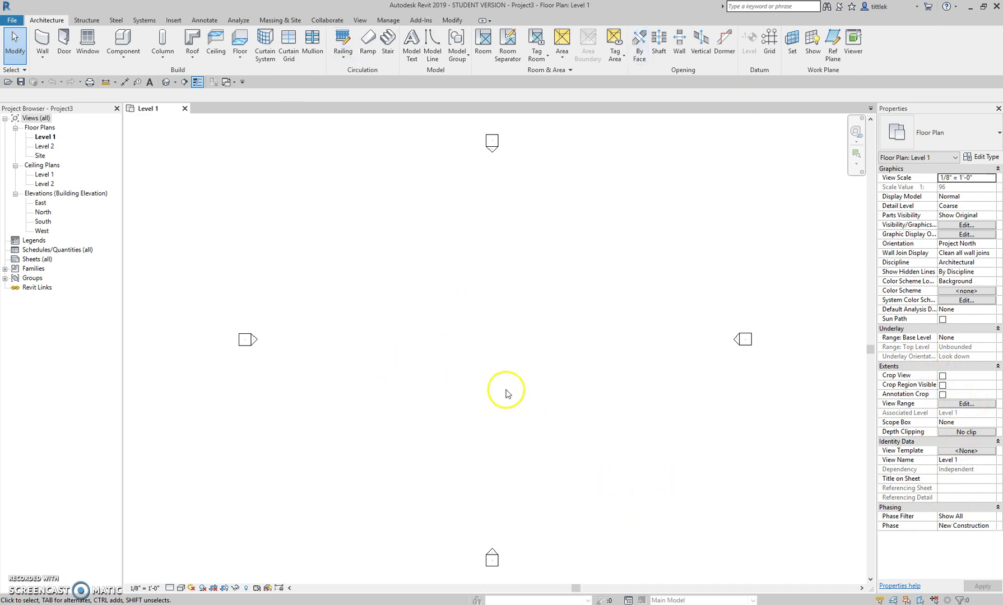
{"action": "left_click", "coordinate": [36, 118]}
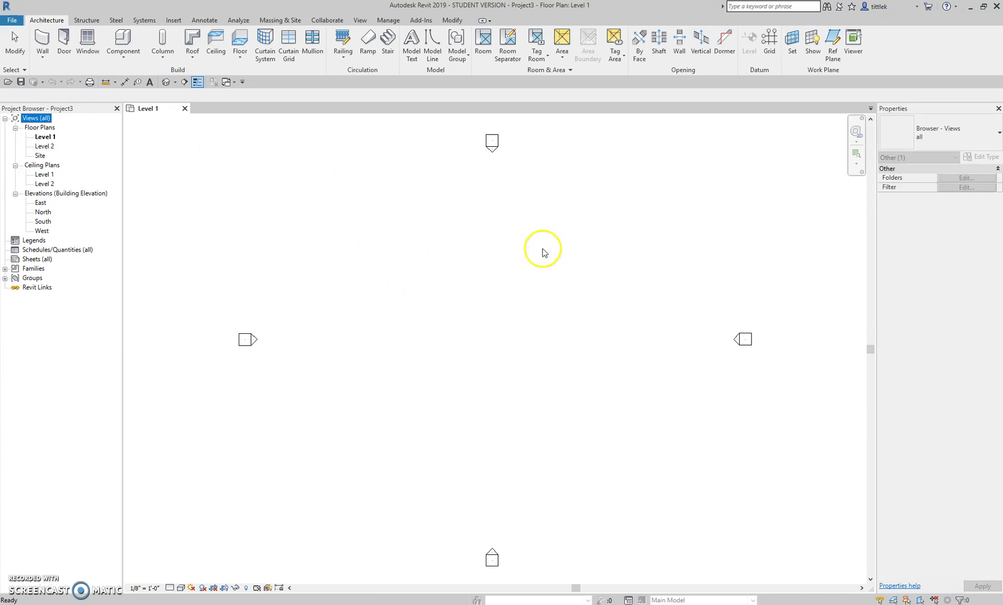
Start the Wall tool with Basic Wall Generic - 8" at 20' 0" unconnected height
{"action": "left_click", "coordinate": [43, 41]}
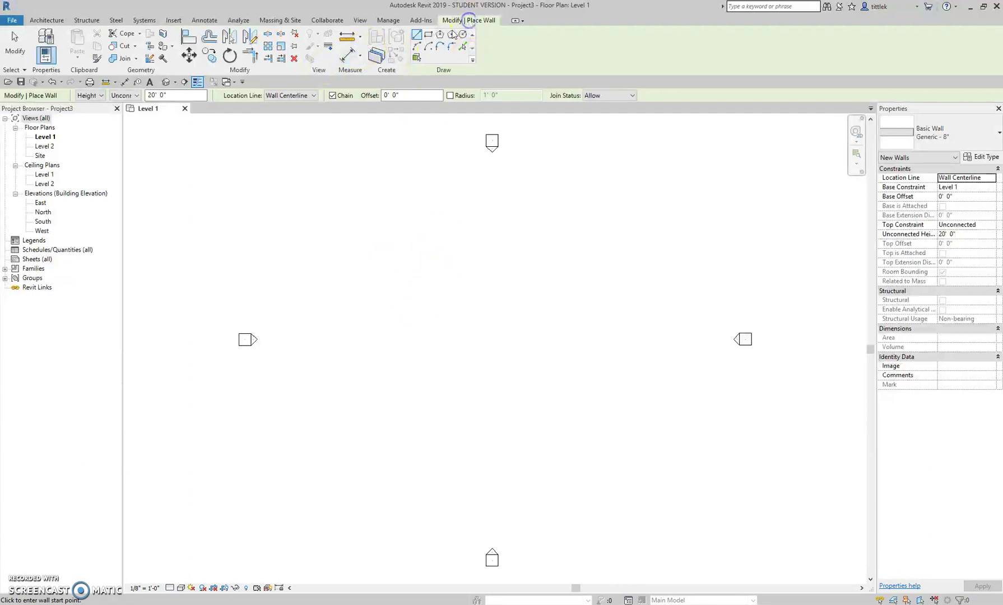
Exit wall placement and return to the empty Level 1 floor plan
{"action": "key", "text": "Escape"}
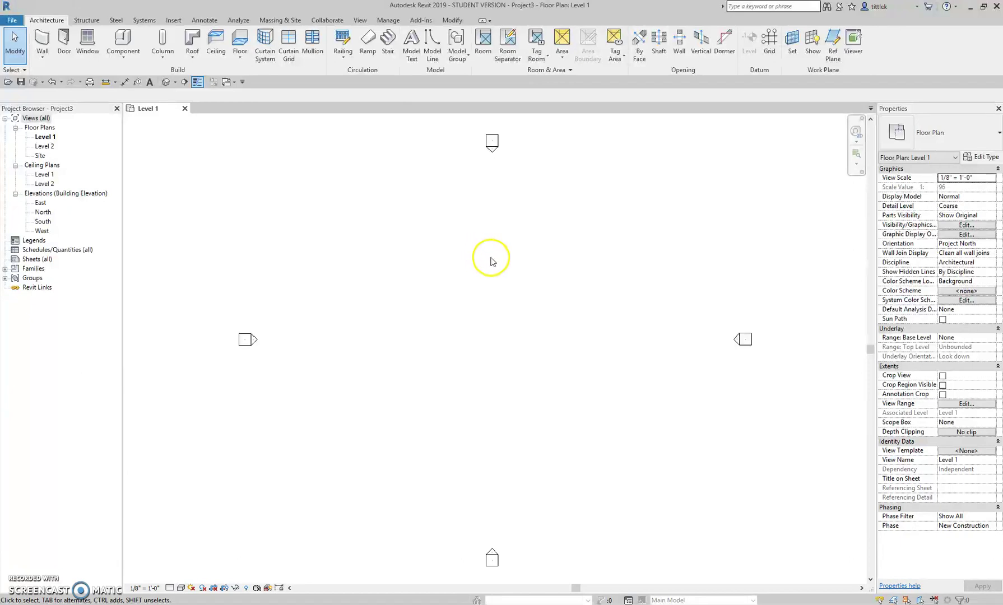
{"action": "left_click", "coordinate": [539, 306]}
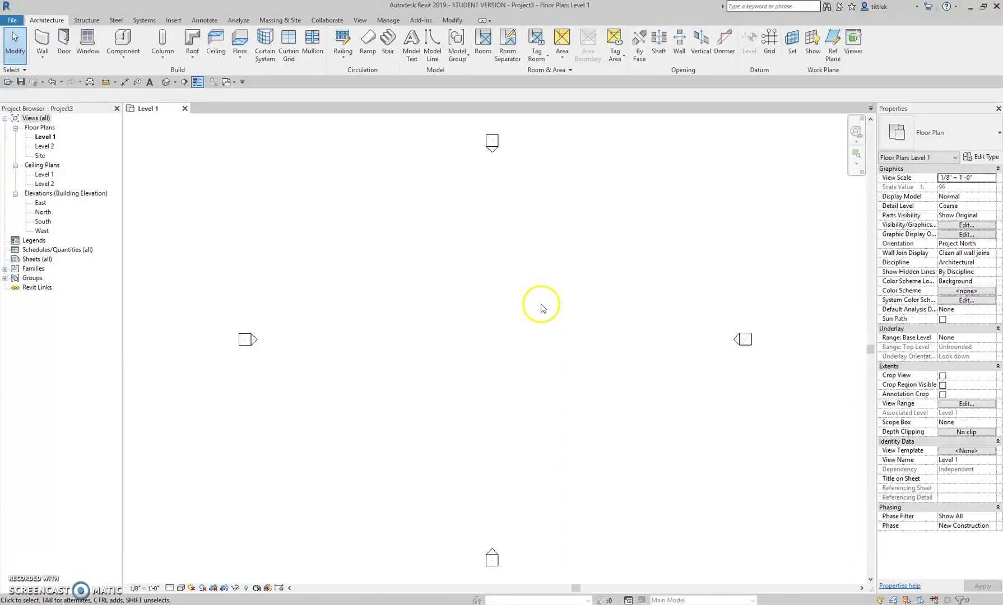
{"action": "left_click", "coordinate": [569, 312]}
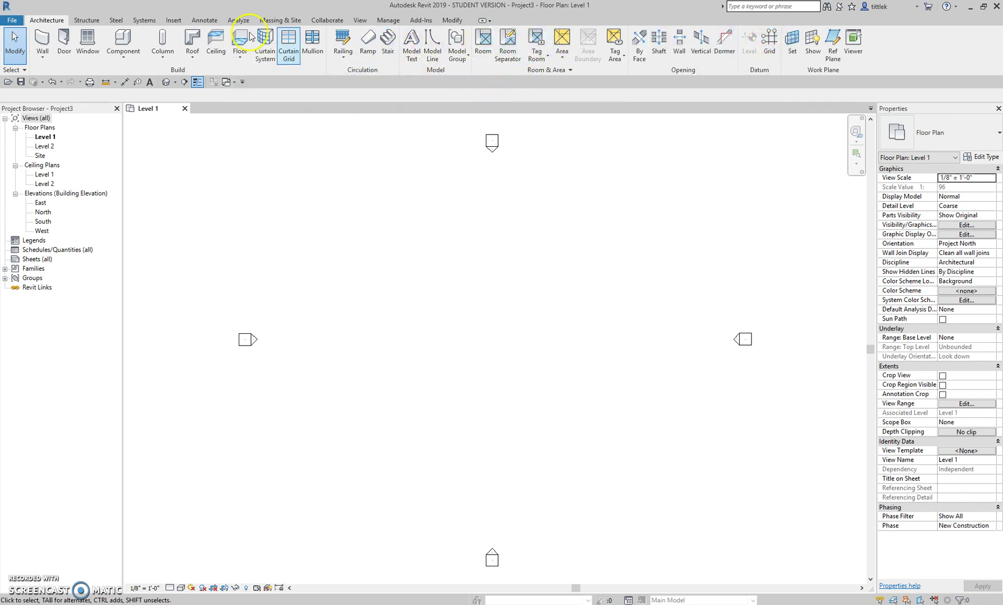
{"action": "left_click", "coordinate": [84, 23]}
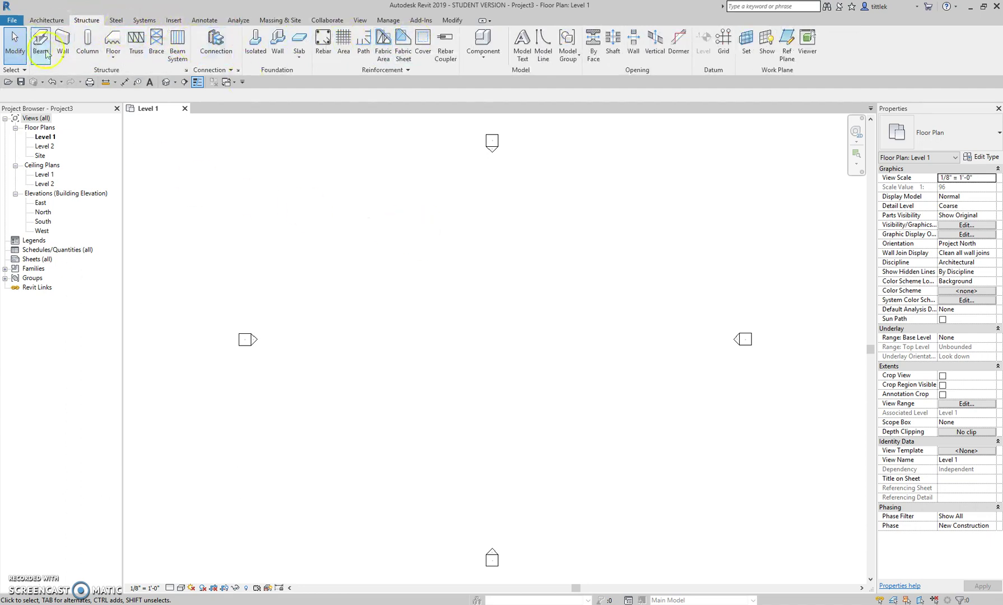
{"action": "left_click", "coordinate": [54, 23]}
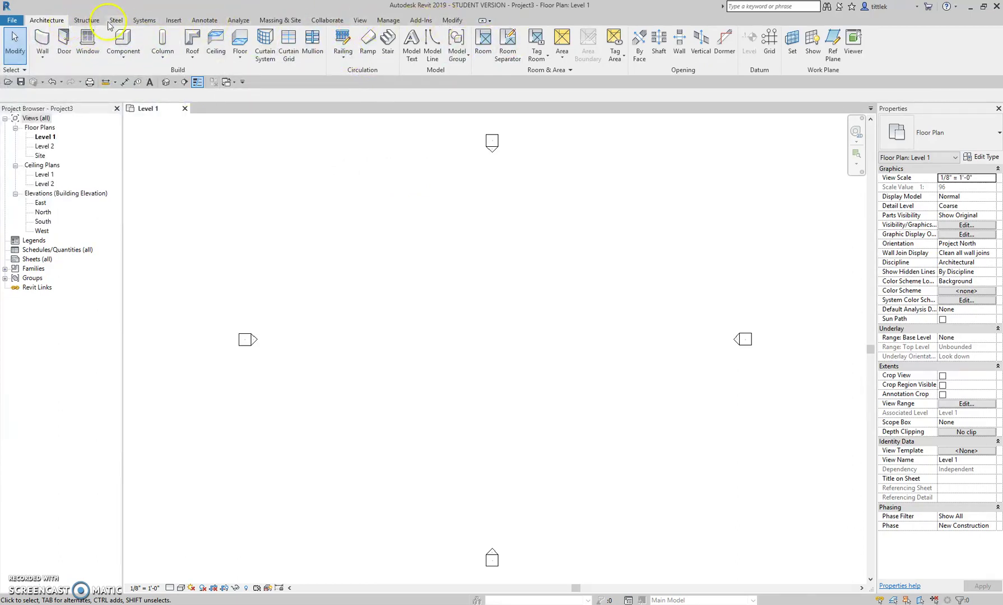
Restart the Wall tool from the Architecture tab for Generic - 8" walls
{"action": "left_click", "coordinate": [46, 22]}
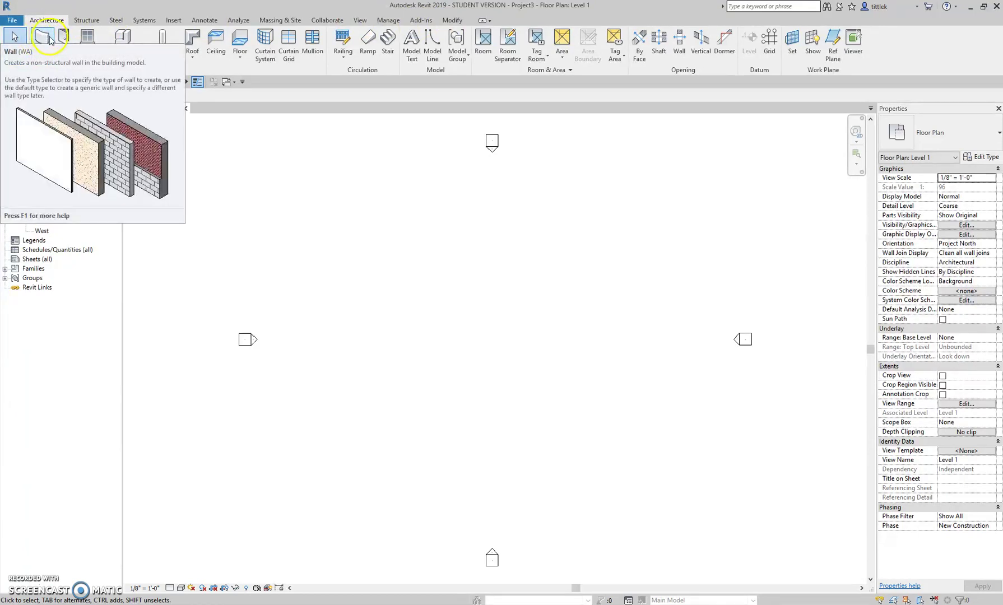
{"action": "left_click", "coordinate": [49, 39]}
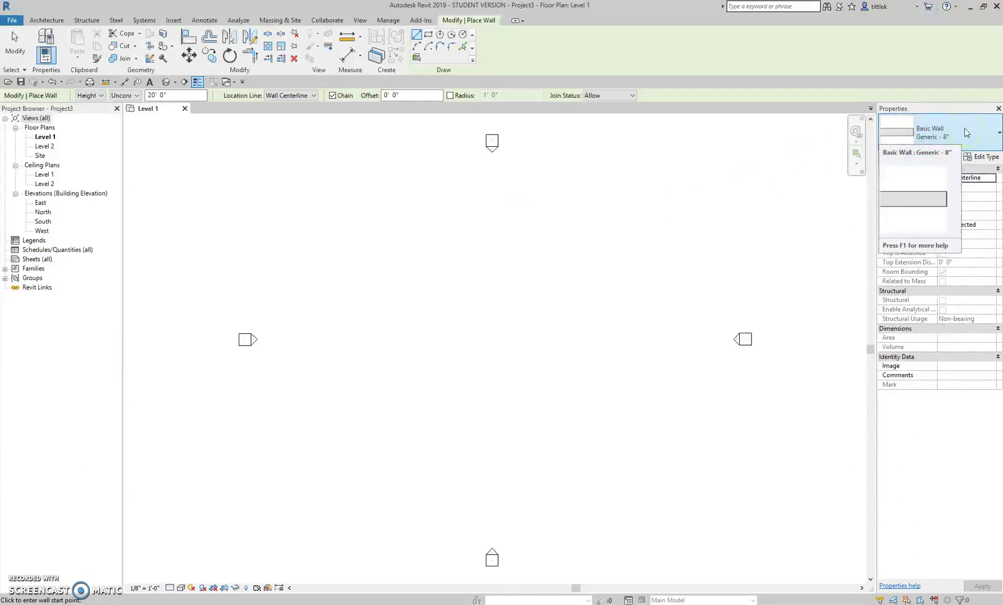
{"action": "left_click", "coordinate": [972, 133]}
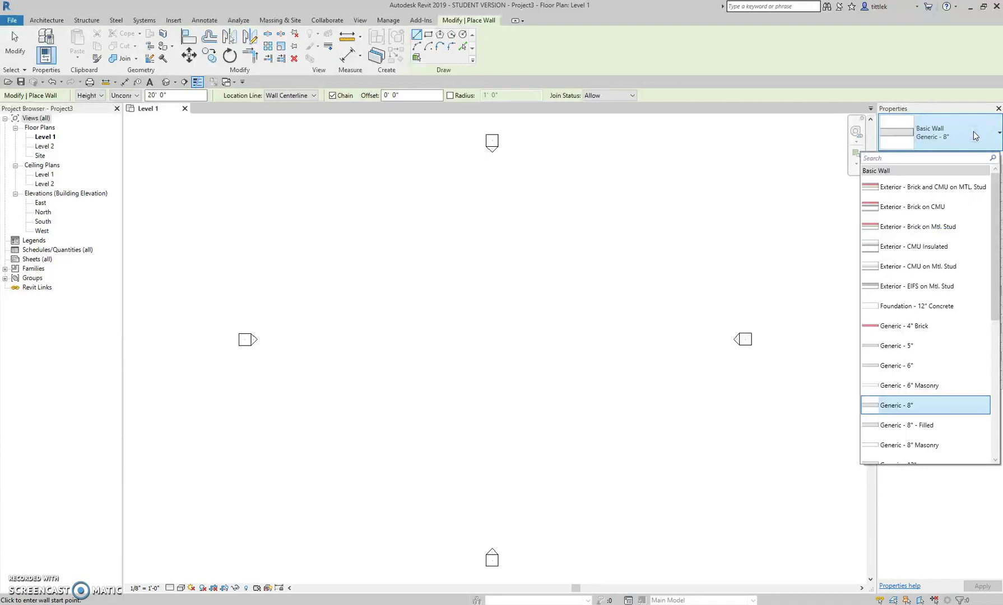
{"action": "mouse_move", "coordinate": [996, 274]}
{"action": "left_mouse_down"}
{"action": "mouse_move", "coordinate": [997, 414]}
{"action": "mouse_move", "coordinate": [997, 273]}
{"action": "left_mouse_up"}
{"action": "left_click", "coordinate": [952, 372]}
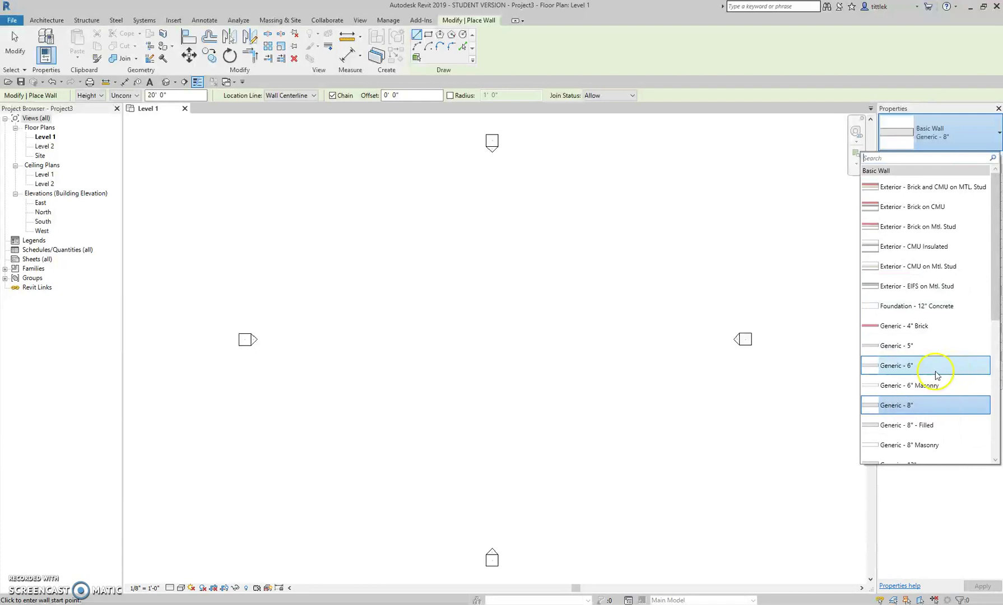
{"action": "left_click", "coordinate": [969, 143]}
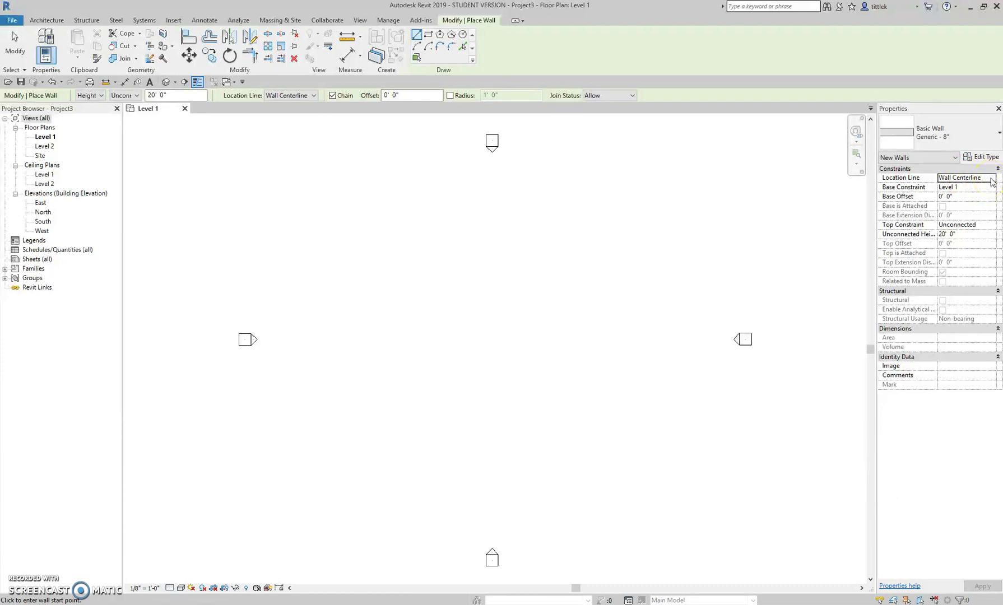
Set the wall Location Line to Finish Face: Exterior
{"action": "left_click", "coordinate": [992, 178]}
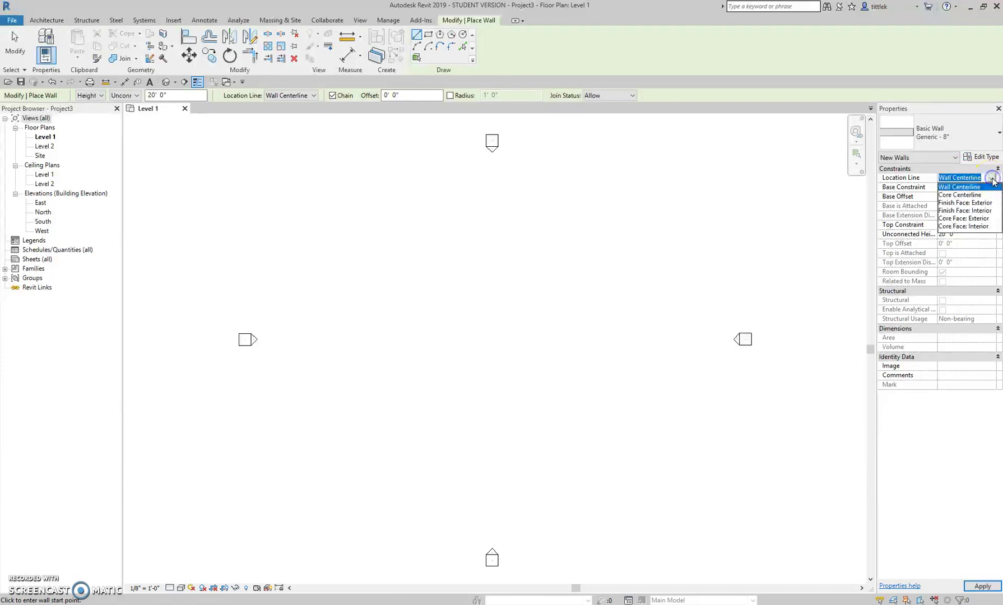
{"action": "left_click", "coordinate": [978, 204]}
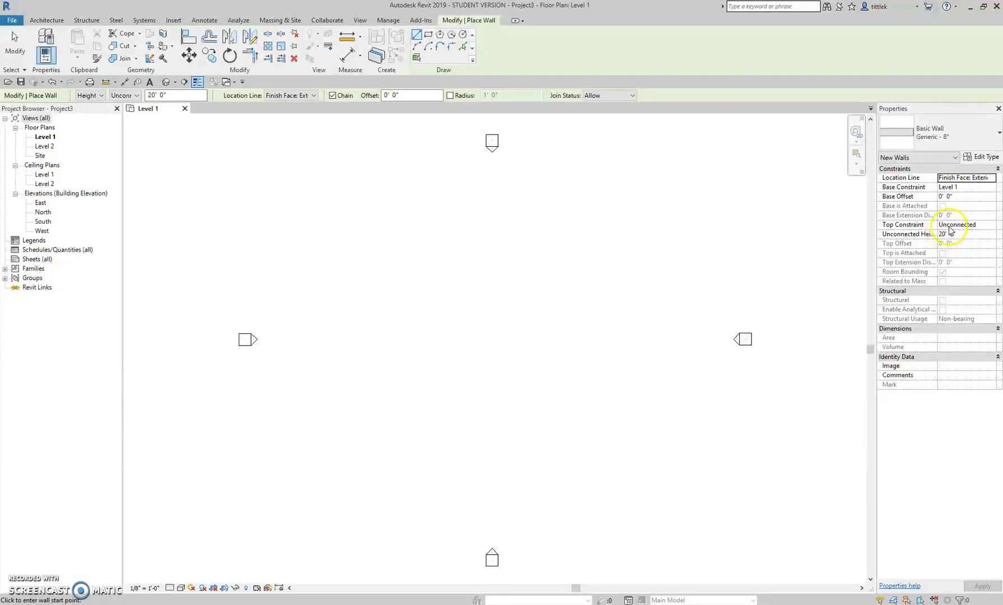
Set the wall Top Constraint to Up to level: Level 2, giving 10' 0" walls
{"action": "left_click", "coordinate": [992, 227]}
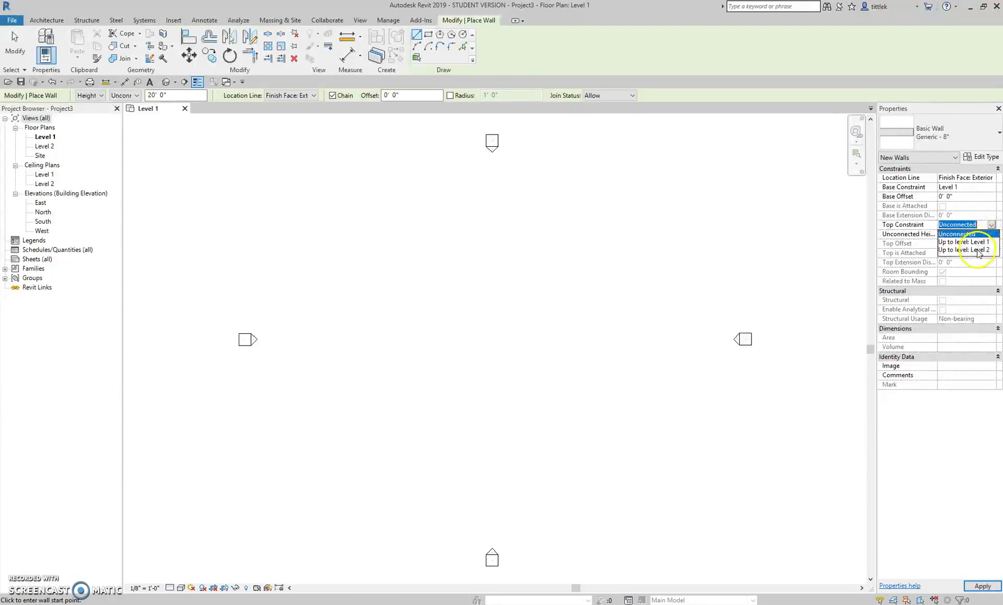
{"action": "left_click", "coordinate": [978, 250]}
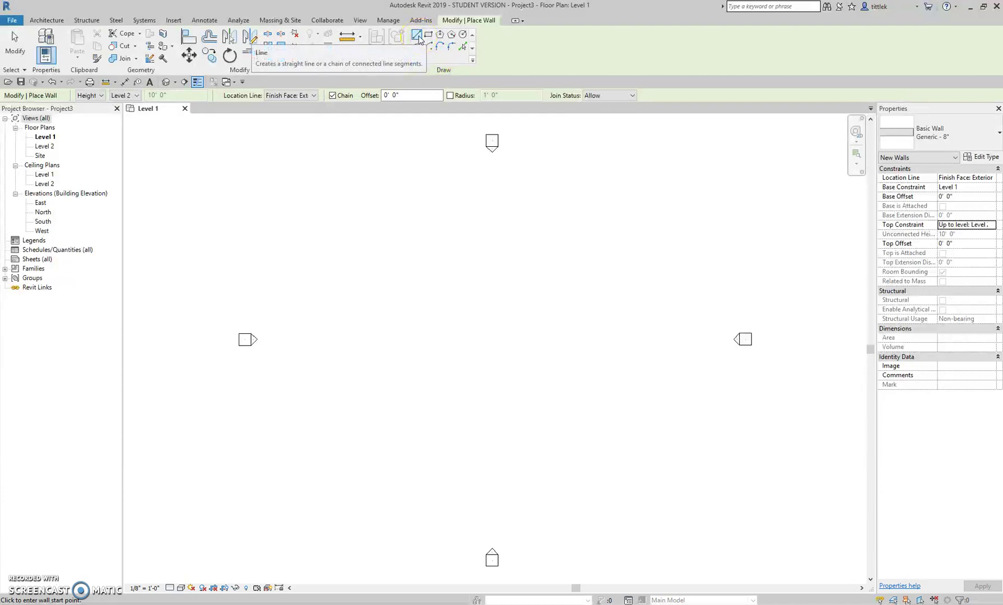
Choose the Line draw tool for placing Generic - 8" walls, after trying Rectangle and Pick Lines
{"action": "left_click", "coordinate": [429, 35]}
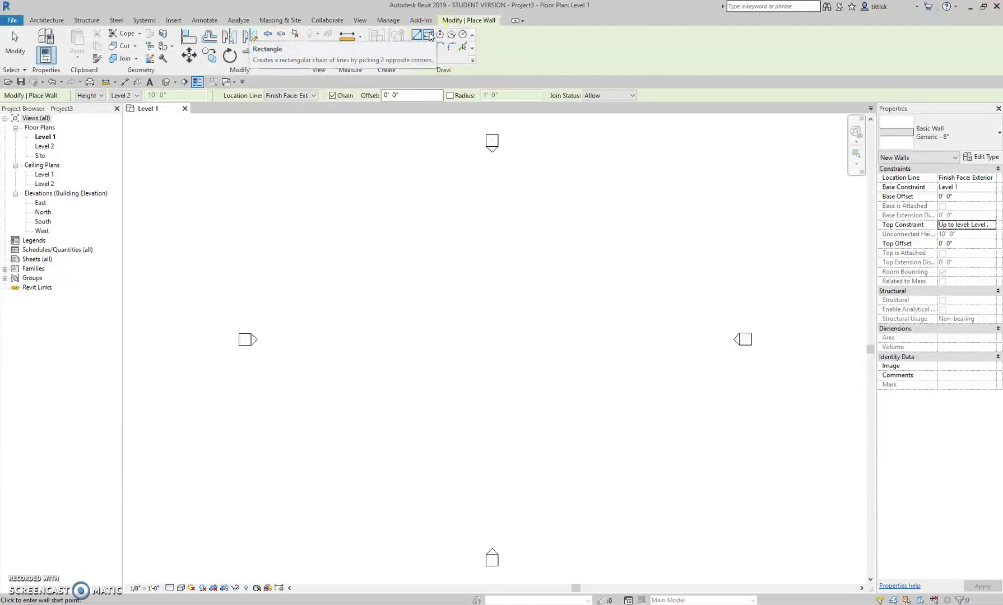
{"action": "left_click", "coordinate": [465, 32]}
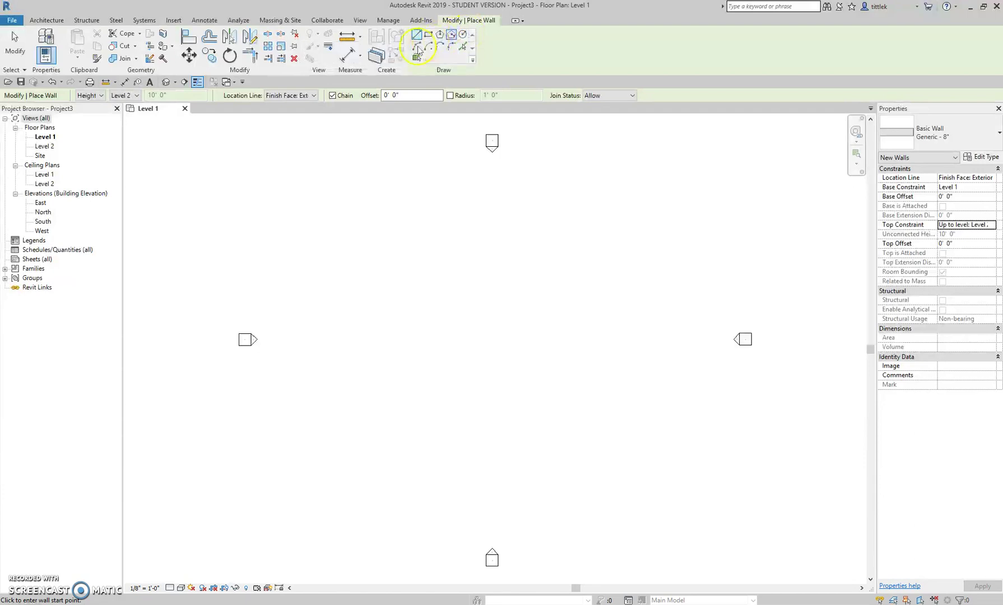
{"action": "left_click", "coordinate": [473, 46]}
{"action": "left_click", "coordinate": [428, 38]}
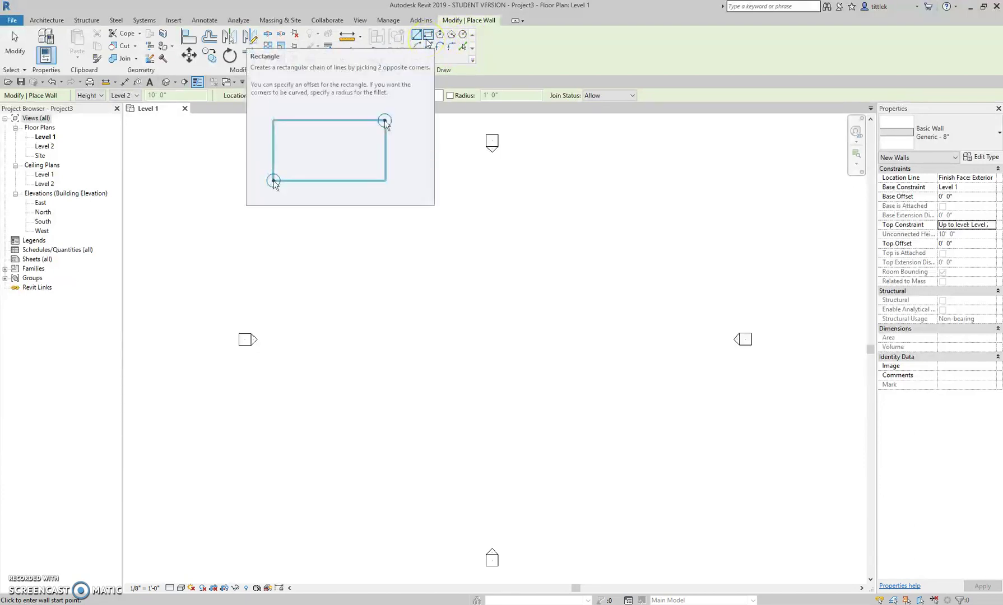
{"action": "left_click", "coordinate": [479, 44]}
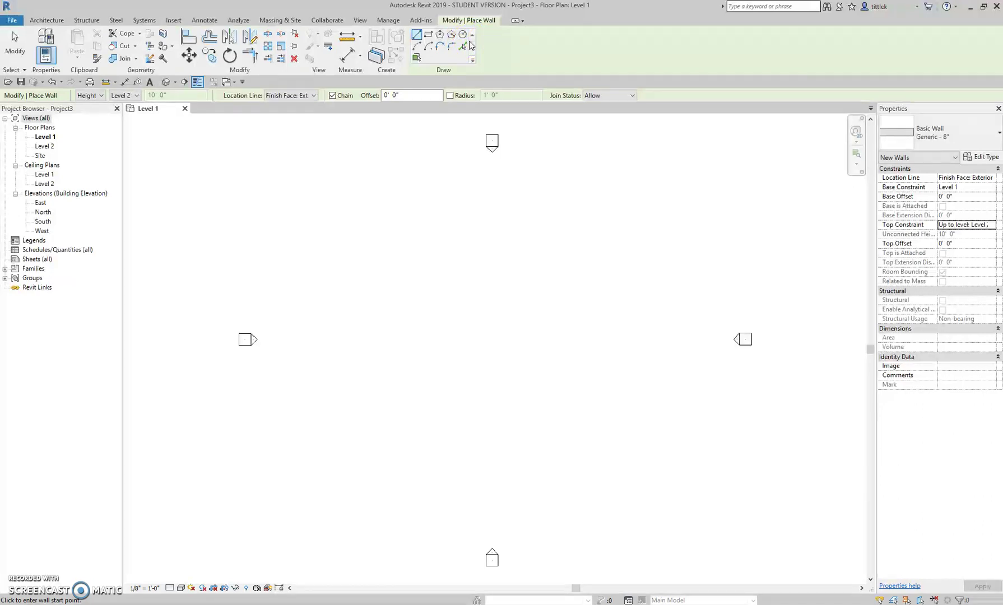
{"action": "left_click", "coordinate": [415, 37]}
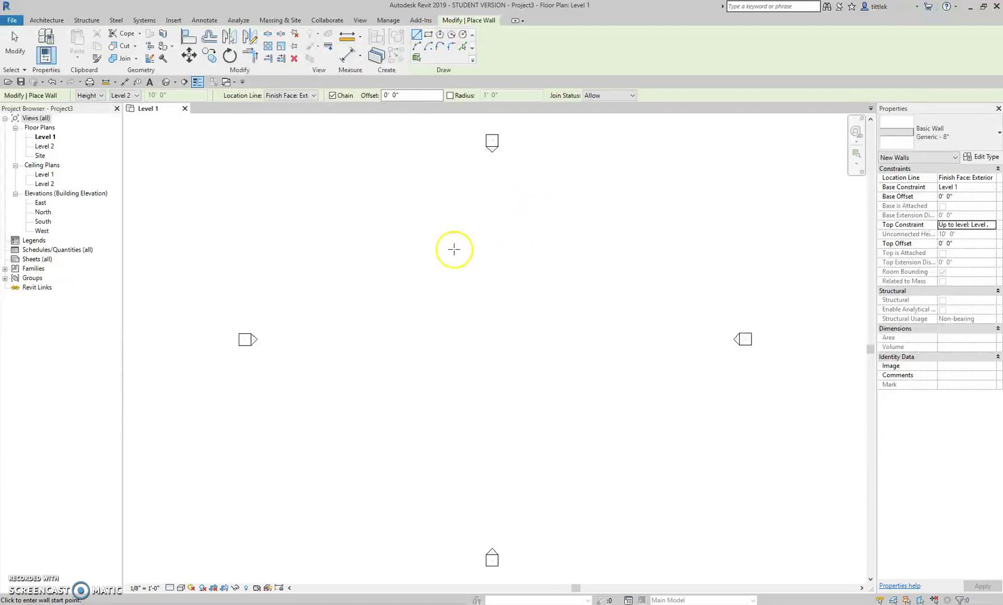
Draw the first wall horizontally to the right with a length of 24'
{"action": "left_click", "coordinate": [365, 243]}
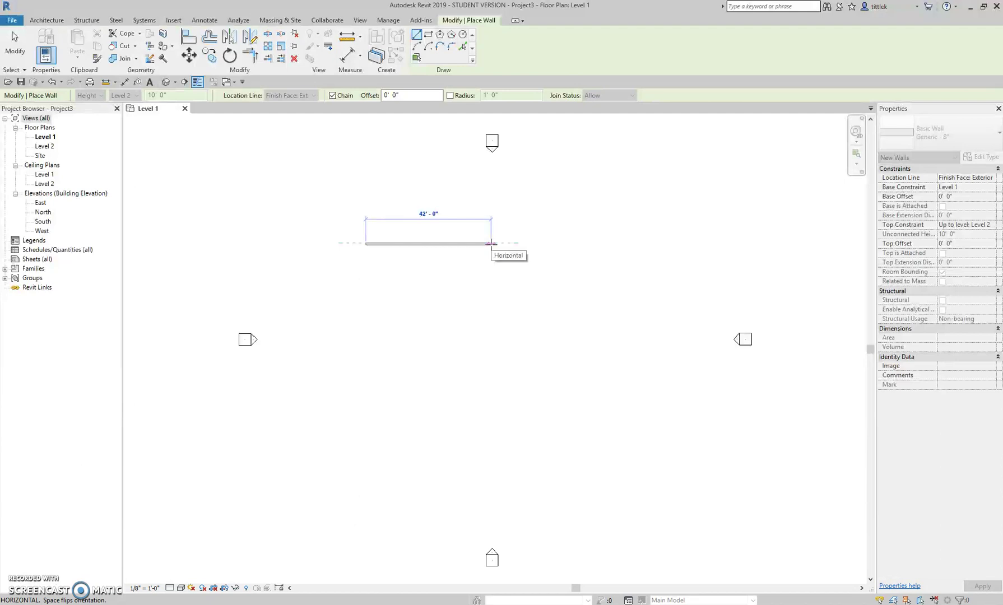
{"action": "left_click_drag", "start_coordinate": [491, 243], "coordinate": [533, 243]}
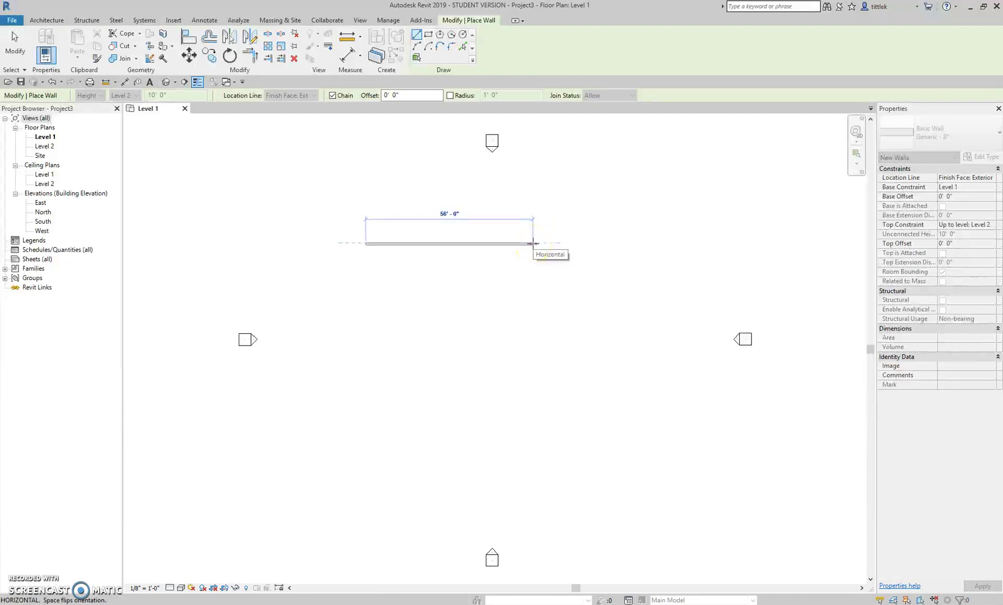
{"action": "type", "text": "24'"}
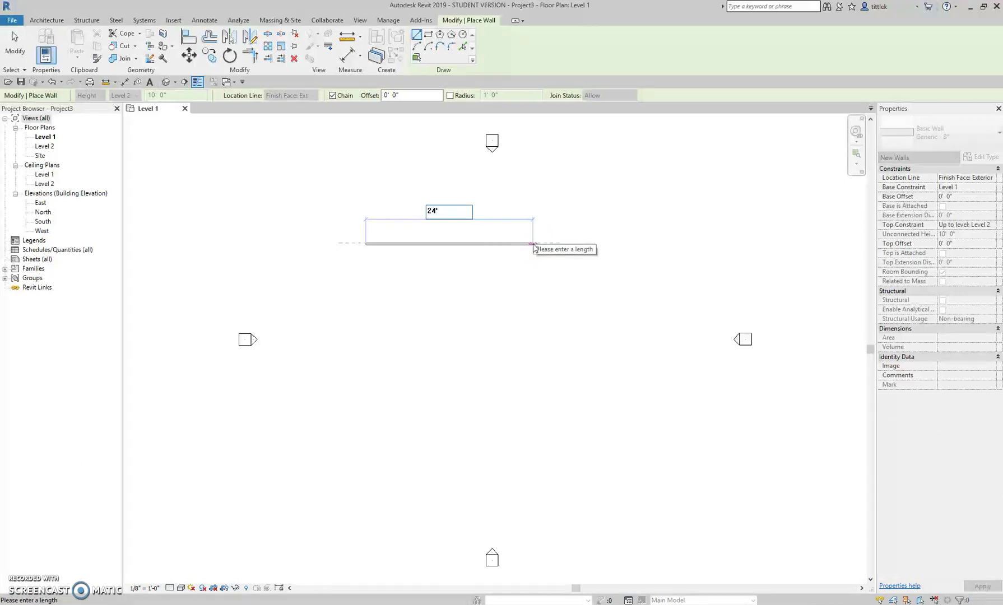
{"action": "key", "text": "Return"}
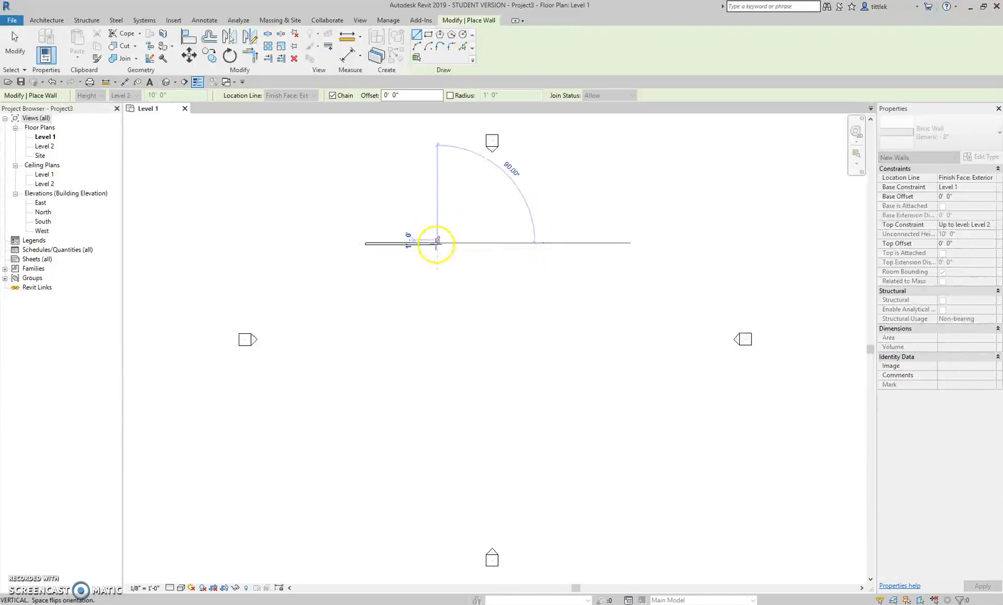
{"action": "scroll", "coordinate": [434, 239], "scroll_direction": "up", "scroll_amount": 3}
{"action": "scroll", "coordinate": [381, 257], "scroll_direction": "up", "scroll_amount": 1}
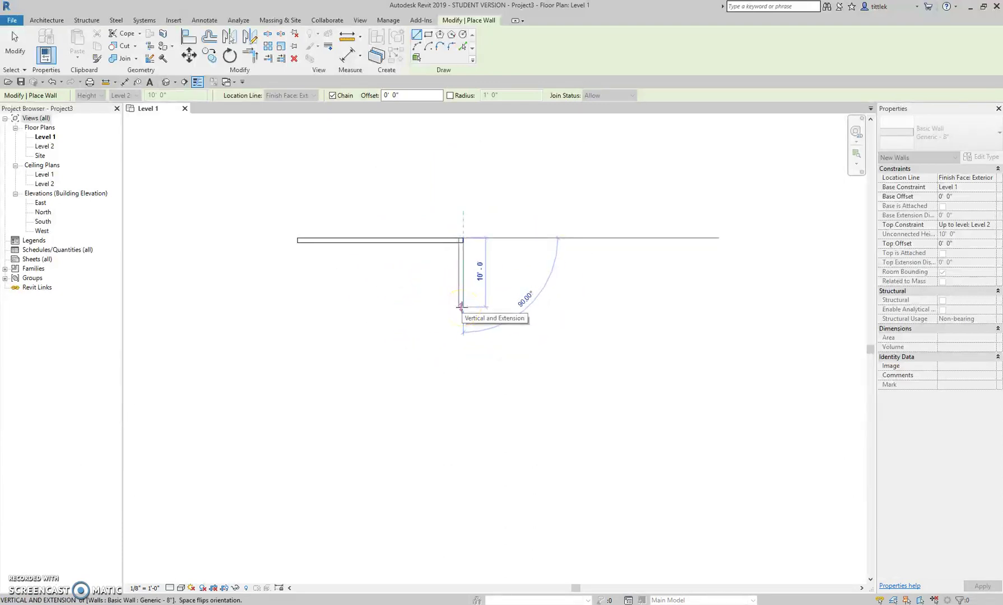
Add a 16' side wall, then the bottom wall ending at the snapped intersection
{"action": "type", "text": "16"}
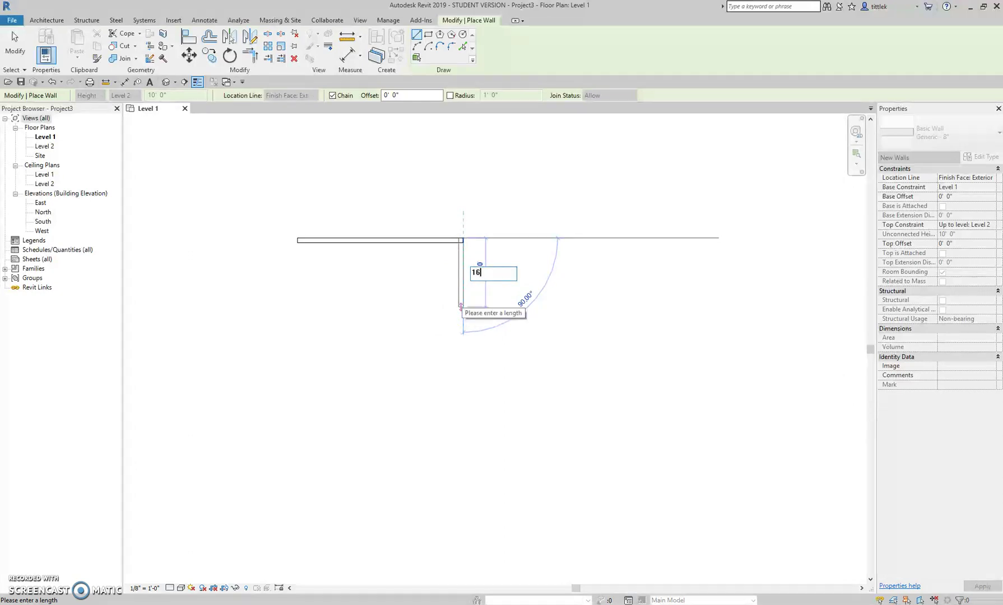
{"action": "key", "text": "Return"}
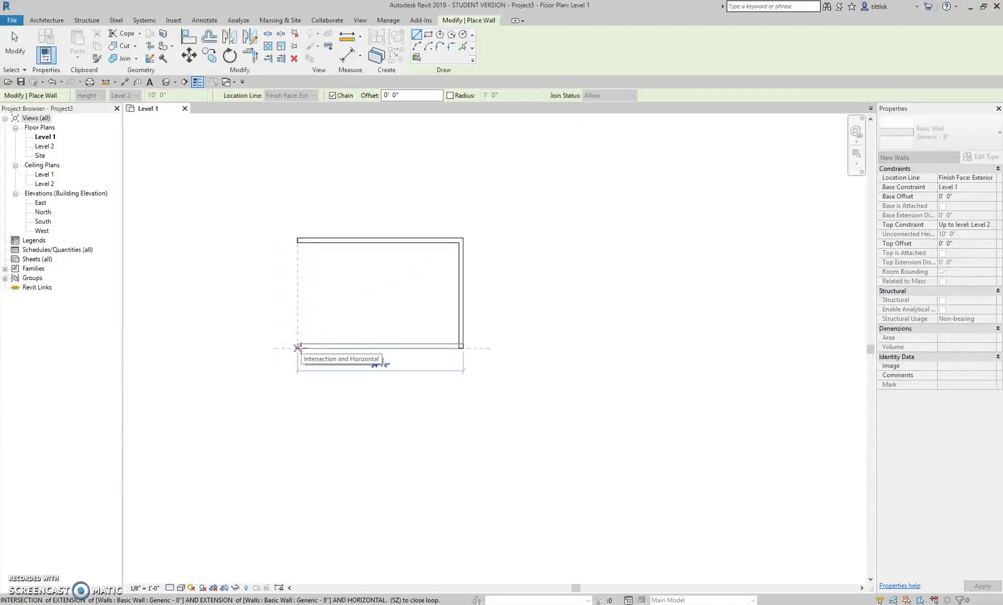
{"action": "left_click", "coordinate": [297, 347]}
{"action": "scroll", "coordinate": [298, 262], "scroll_direction": "up", "scroll_amount": 1}
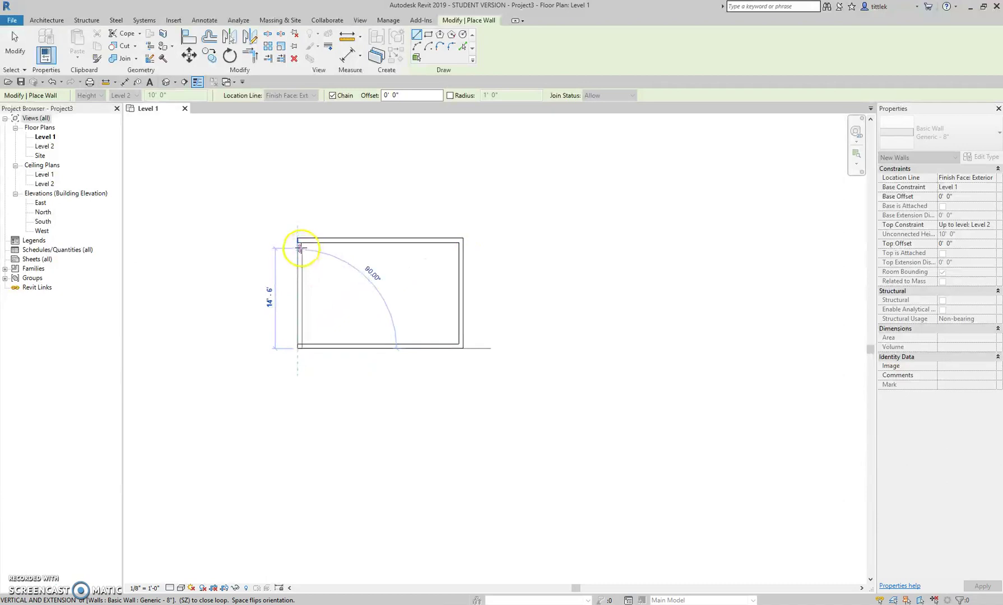
{"action": "scroll", "coordinate": [293, 227], "scroll_direction": "up", "scroll_amount": 2}
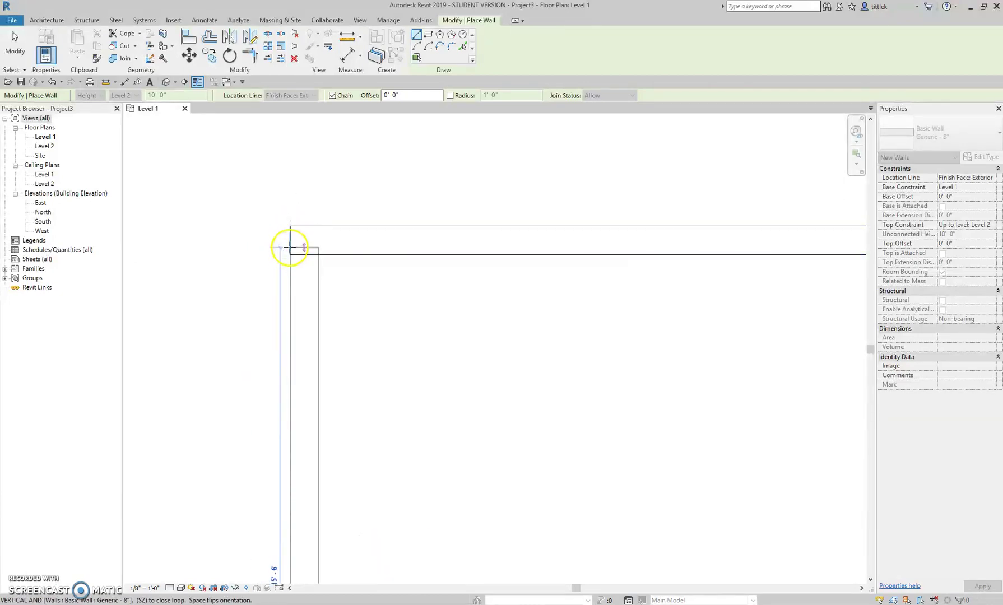
Close the rectangle at the first wall's start corner and cancel the extra wall preview
{"action": "left_click", "coordinate": [290, 241]}
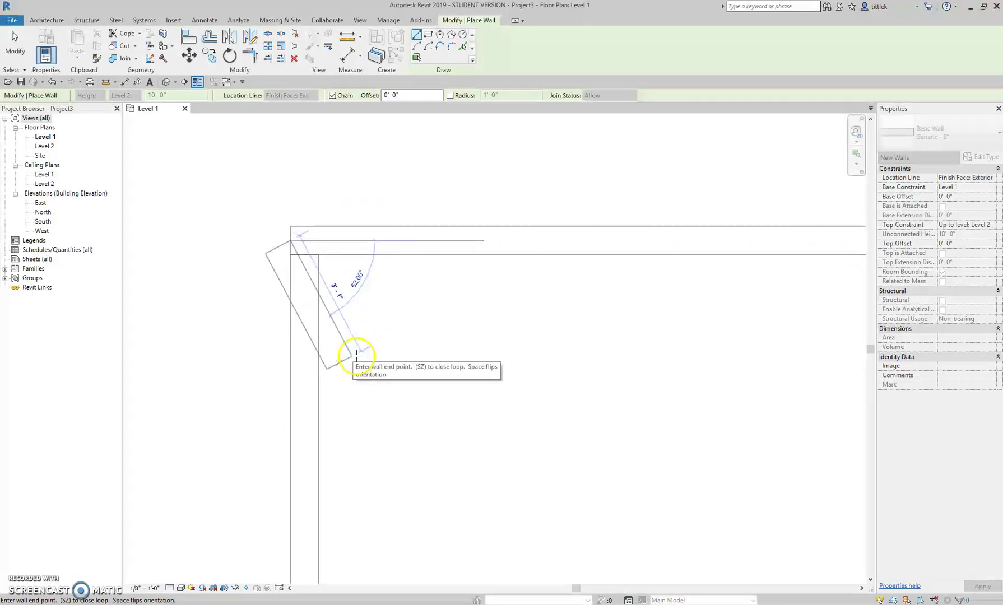
{"action": "scroll", "coordinate": [421, 357], "scroll_direction": "down", "scroll_amount": 2}
{"action": "key", "text": "Escape"}
{"action": "scroll", "coordinate": [392, 327], "scroll_direction": "up", "scroll_amount": 2}
{"action": "scroll", "coordinate": [359, 273], "scroll_direction": "down", "scroll_amount": 3}
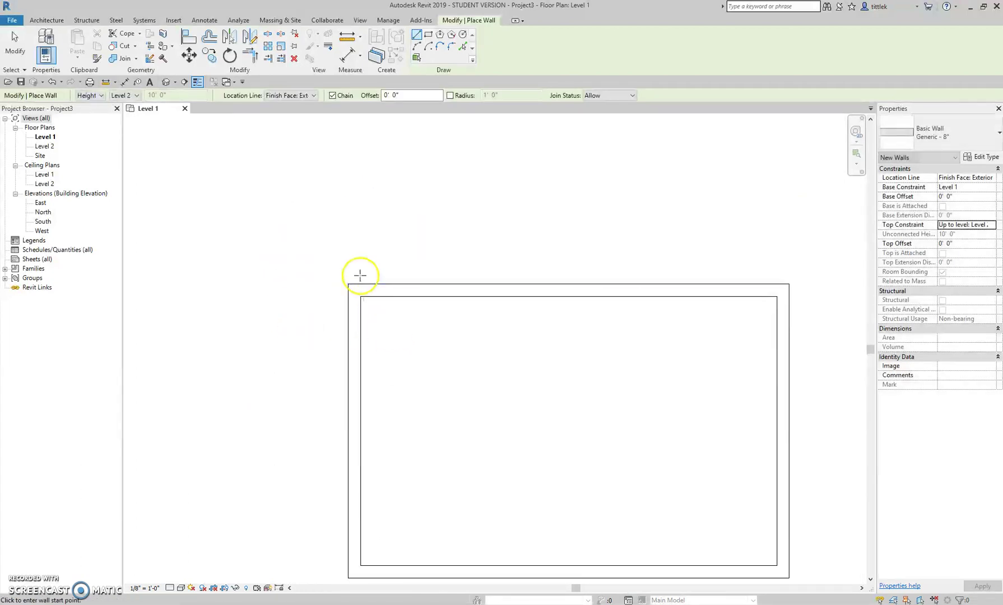
{"action": "scroll", "coordinate": [351, 287], "scroll_direction": "down", "scroll_amount": 2}
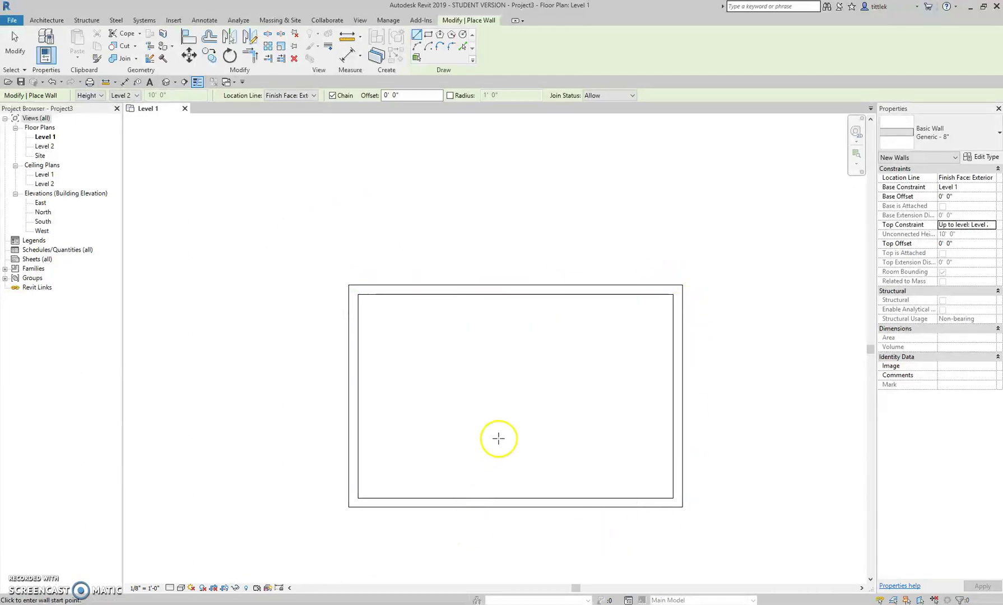
{"action": "scroll", "coordinate": [498, 438], "scroll_direction": "down", "scroll_amount": 1}
Exit wall placement and pan the plan to centre the wall rectangle
{"action": "key", "text": "Escape"}
{"action": "key", "text": "Escape"}
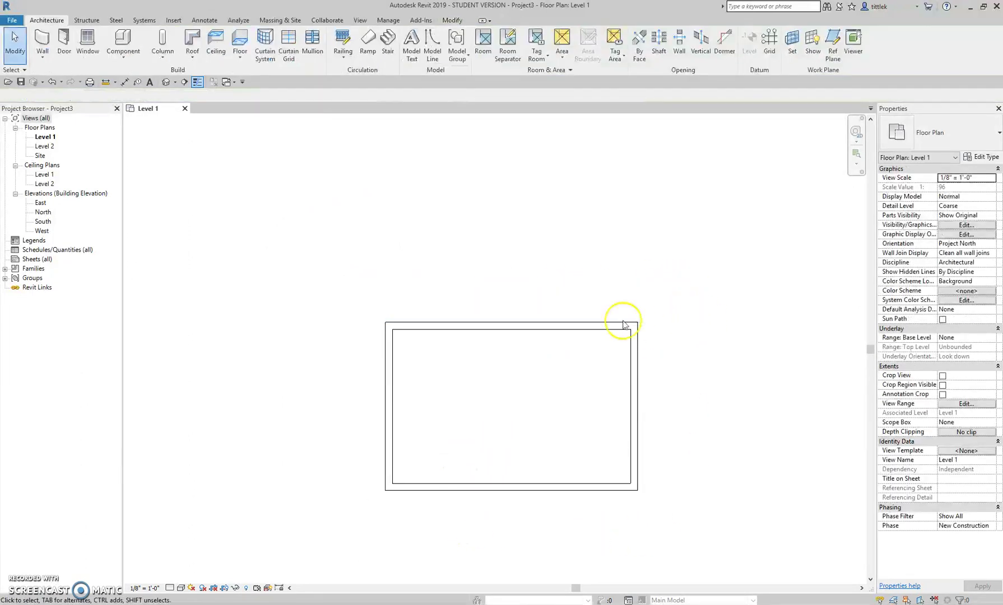
{"action": "middle_click_drag", "start_coordinate": [518, 401], "coordinate": [514, 339]}
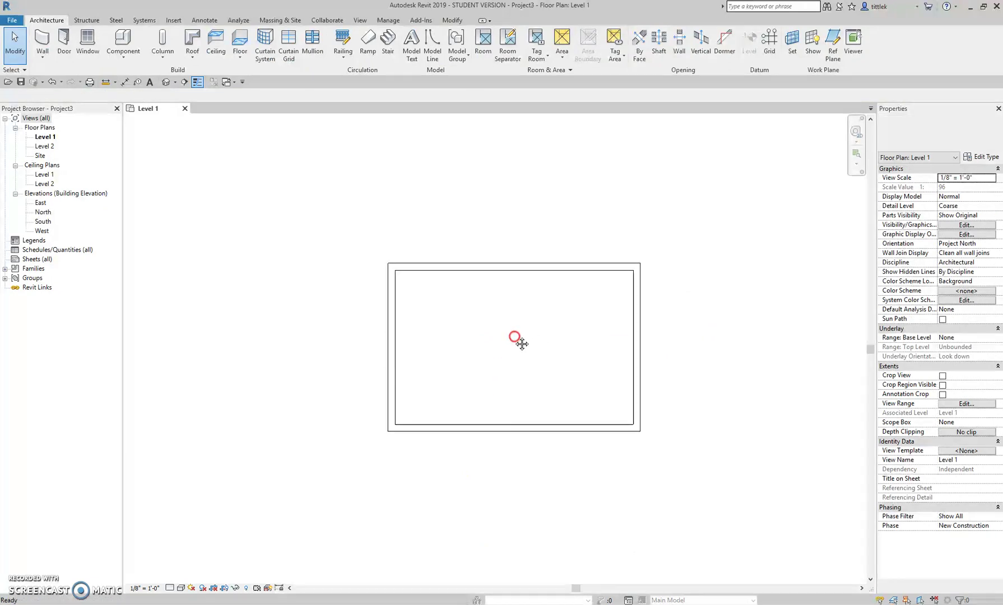
Switch to the Default 3D View, then zoom and orbit to inspect the open-topped box
{"action": "left_click", "coordinate": [166, 83]}
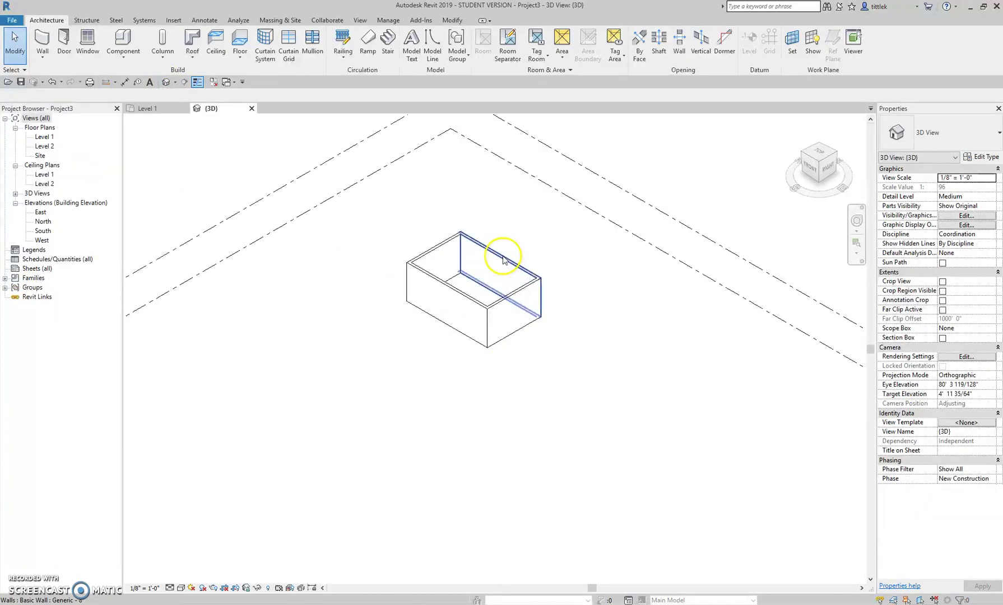
{"action": "scroll", "coordinate": [503, 260], "scroll_direction": "up", "scroll_amount": 3}
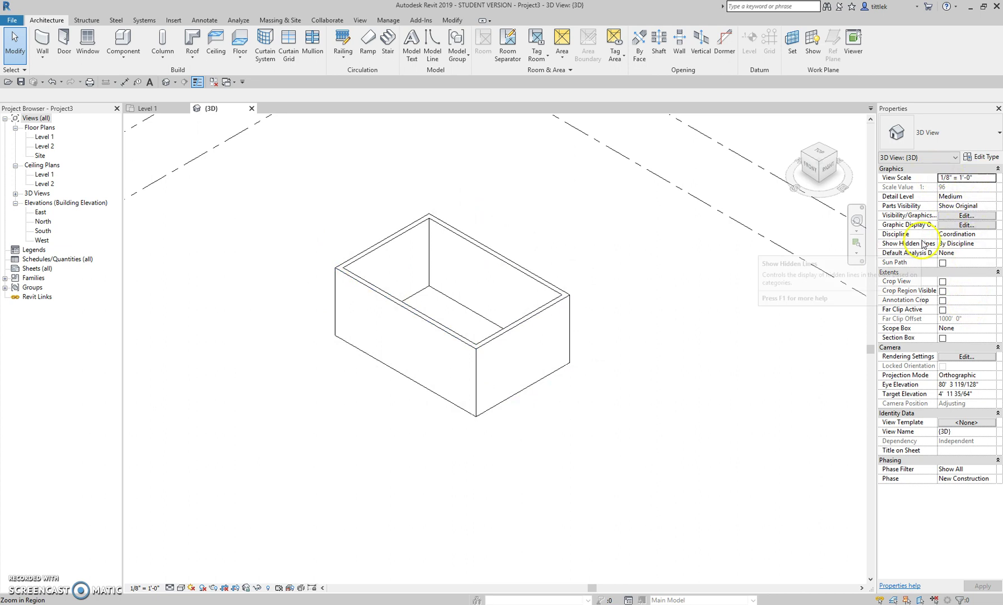
{"action": "scroll", "coordinate": [553, 385], "scroll_direction": "down", "scroll_amount": 3}
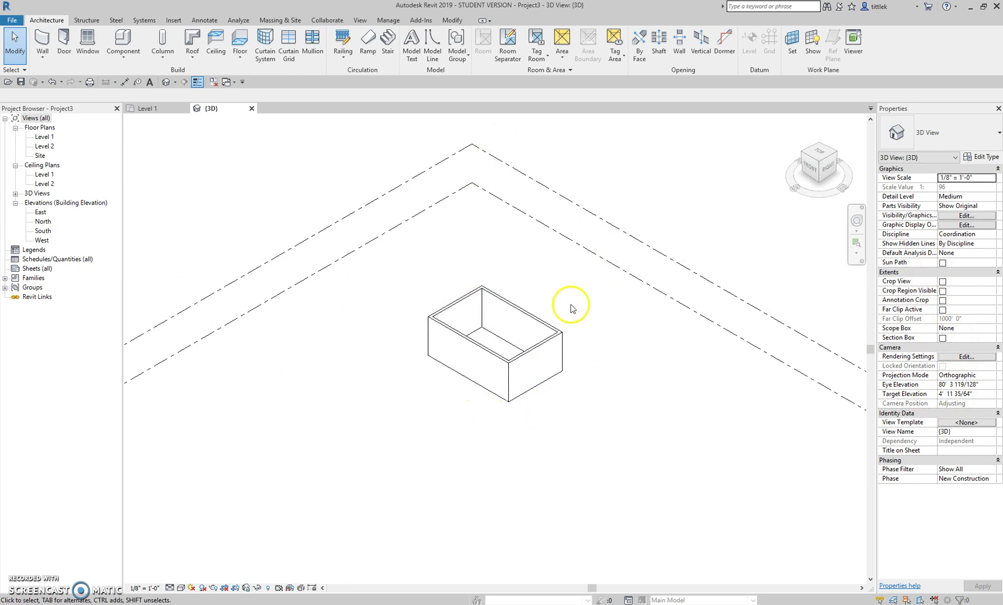
{"action": "middle_click_drag", "start_coordinate": [558, 386], "coordinate": [559, 364], "text": "shift"}
{"action": "scroll", "coordinate": [314, 361], "scroll_direction": "up", "scroll_amount": 2}
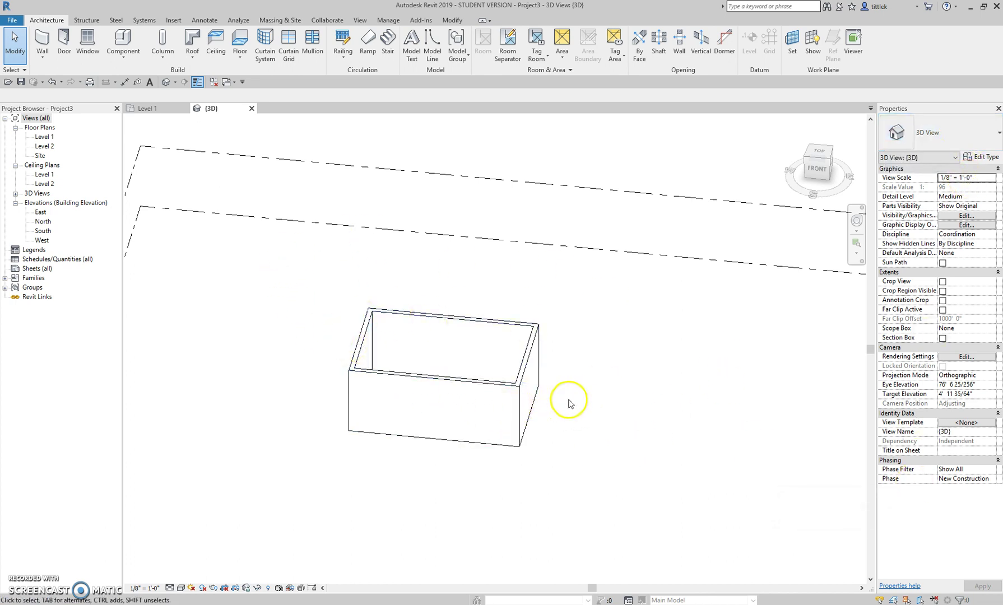
{"action": "scroll", "coordinate": [627, 382], "scroll_direction": "down", "scroll_amount": 5}
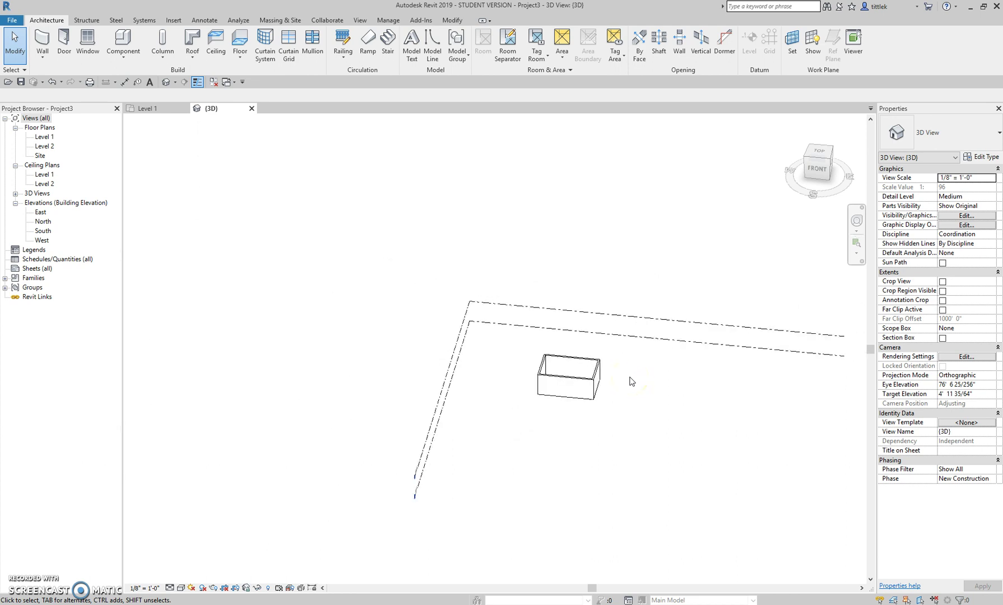
{"action": "middle_click_drag", "start_coordinate": [639, 385], "coordinate": [488, 280]}
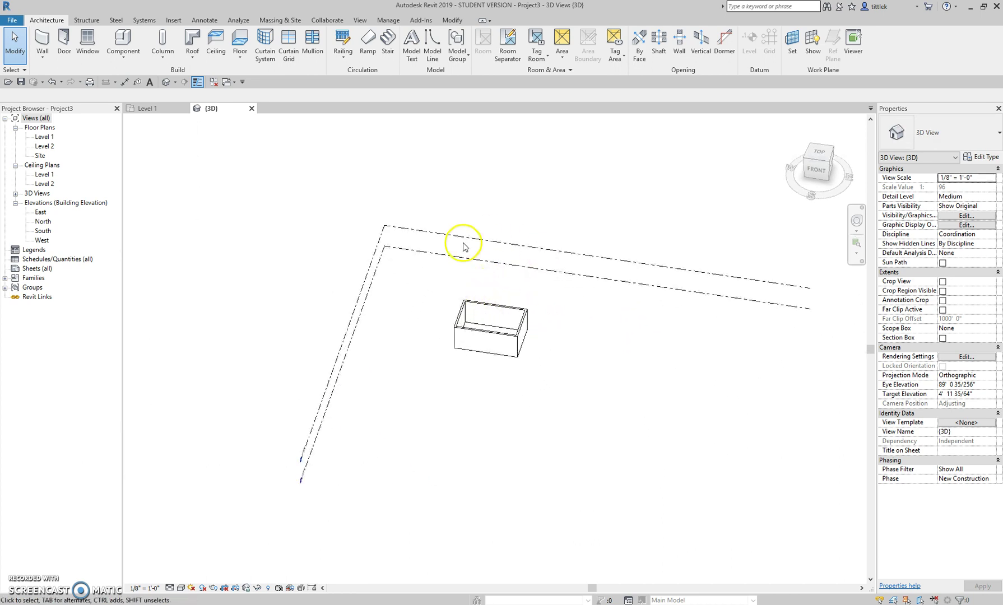